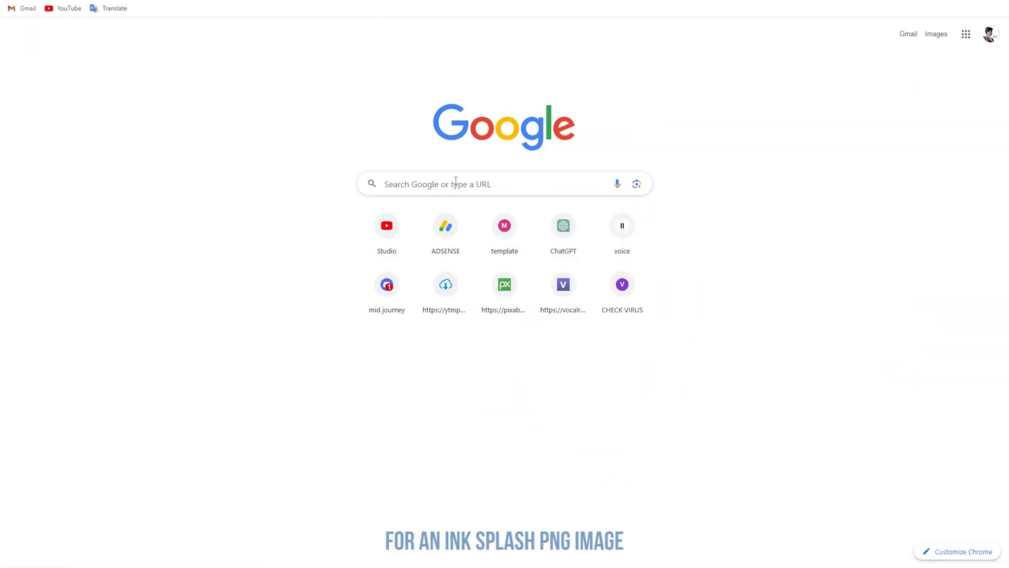
Search Google images for 'ink splash png', filter to transparent backgrounds, and browse the results.
left_click(455, 181)
type("in")
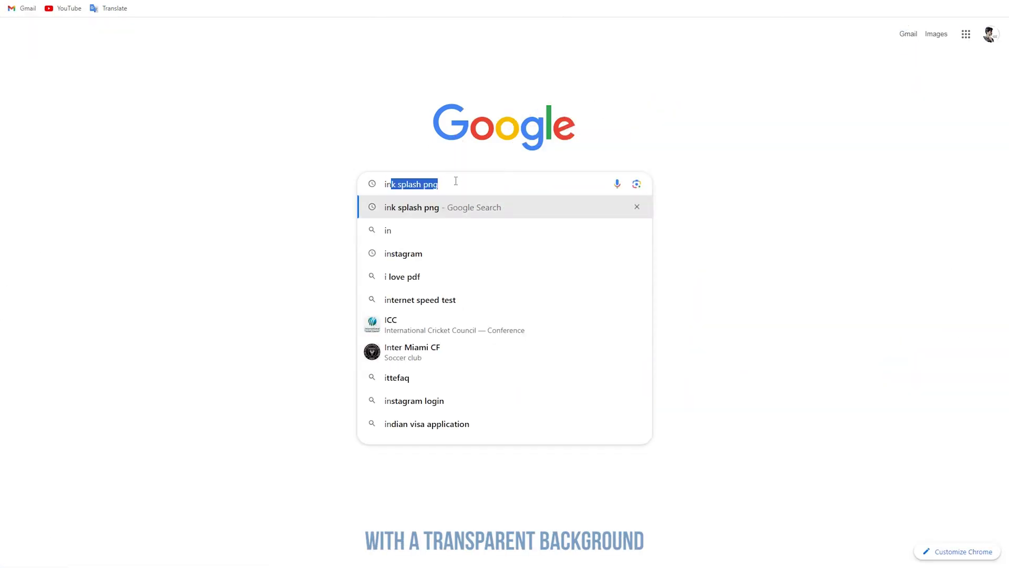
type("k splash png")
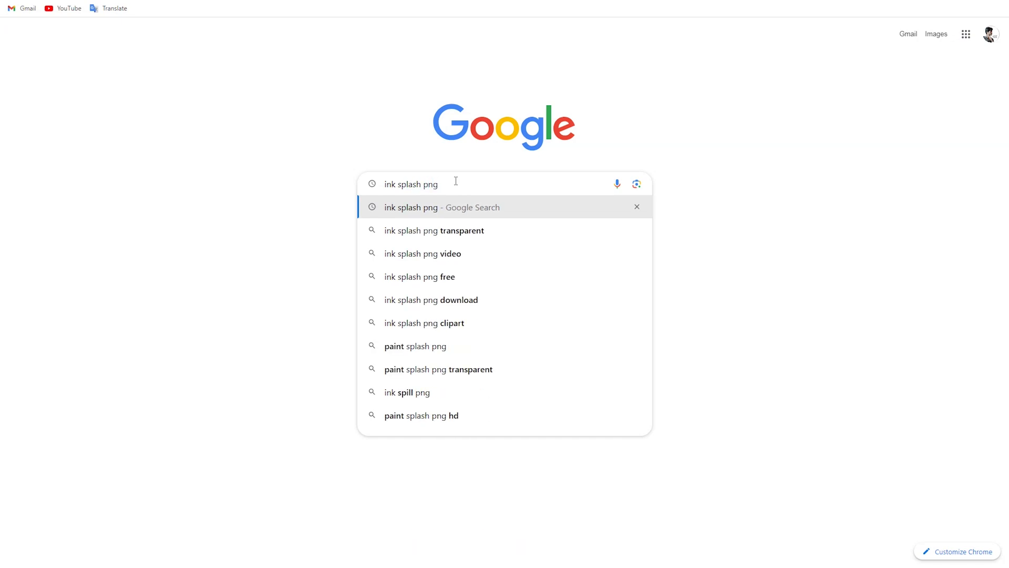
key("Return")
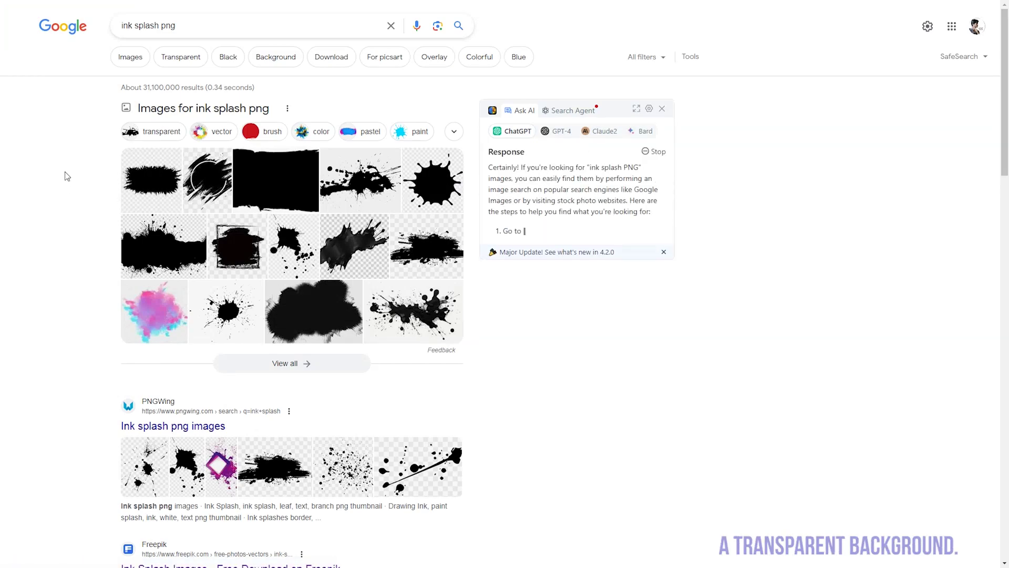
left_click(171, 132)
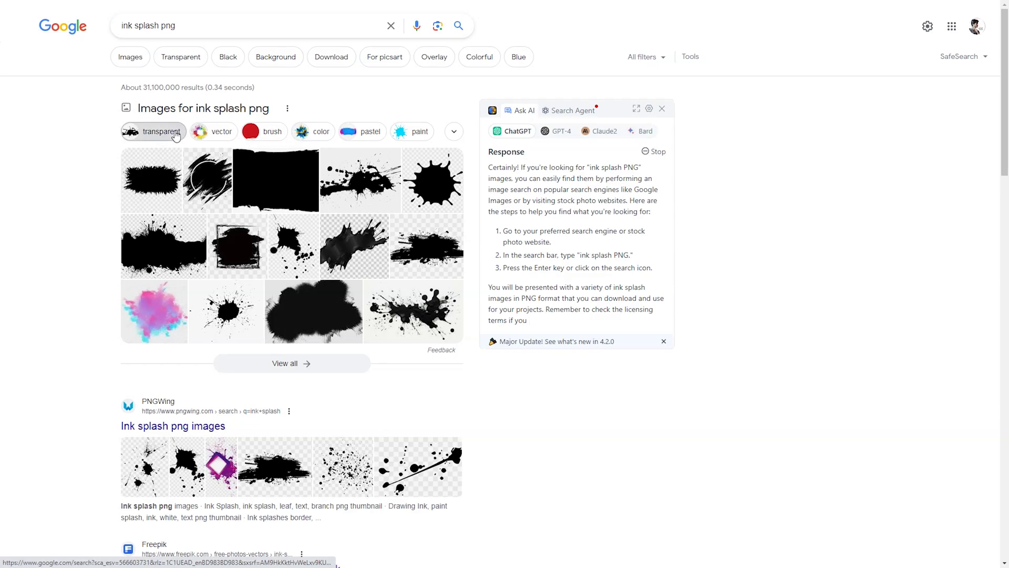
scroll(177, 135, "down", 5)
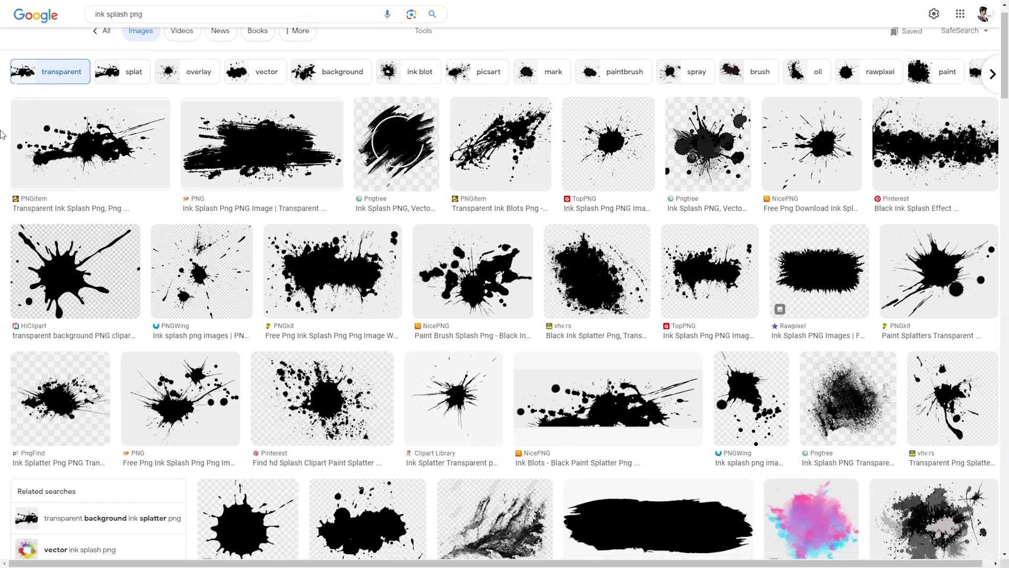
scroll(3, 135, "down", 15)
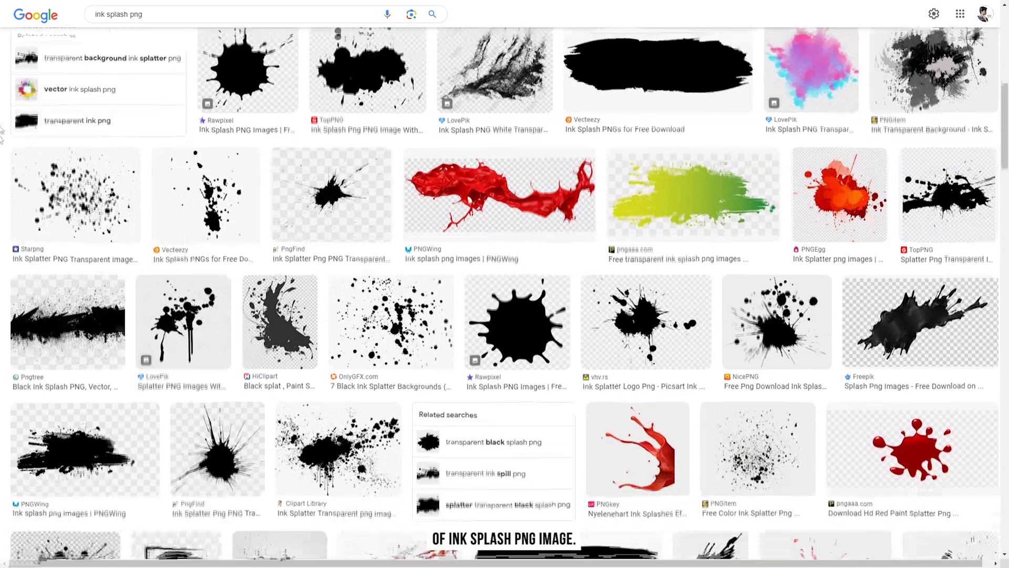
scroll(3, 135, "down", 15)
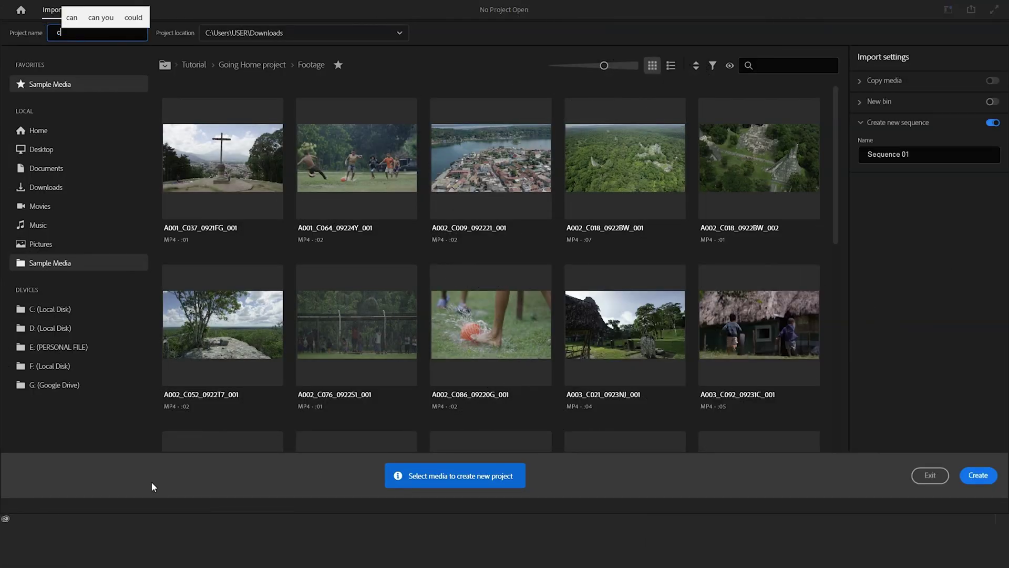
Create the 'crop effect' project and import the crumpled paper texture image into it.
type("ffect")
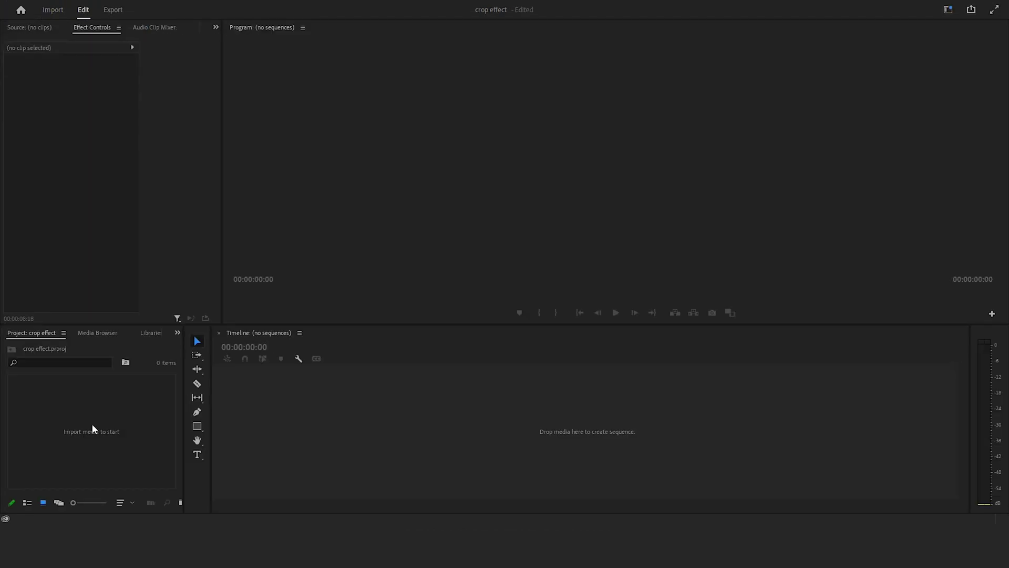
right_click(93, 423)
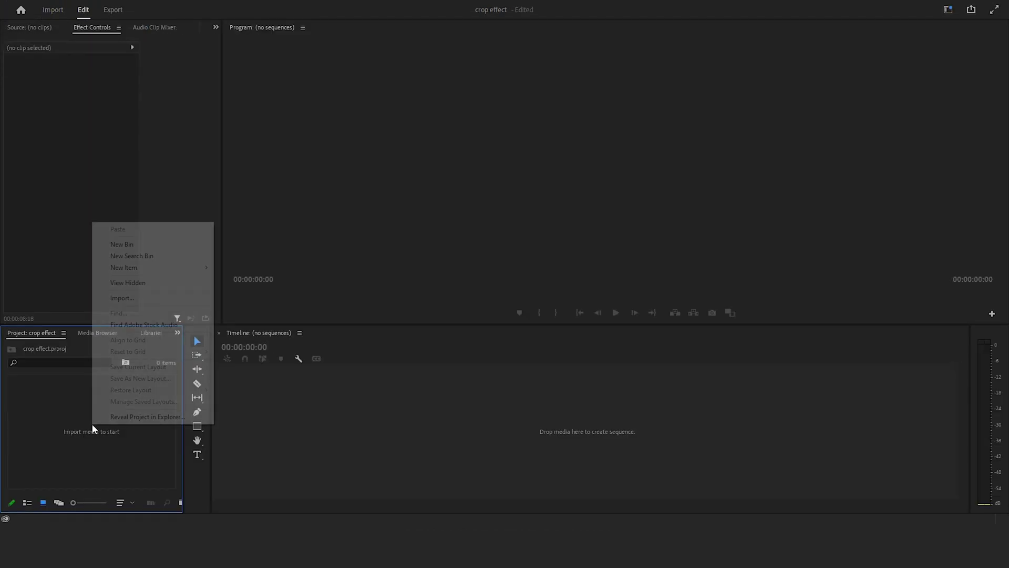
left_click(167, 300)
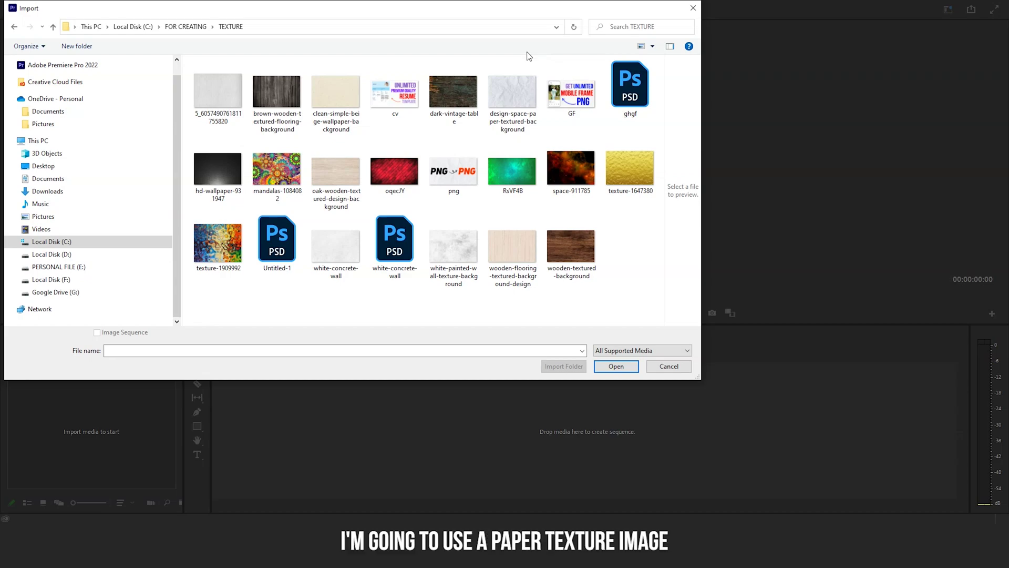
left_click(519, 90)
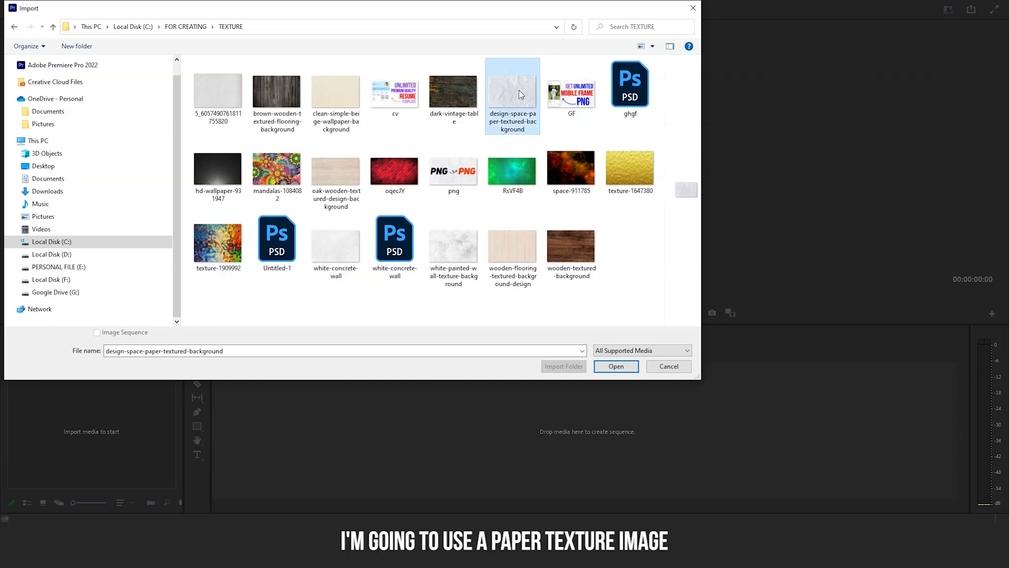
left_click(620, 367)
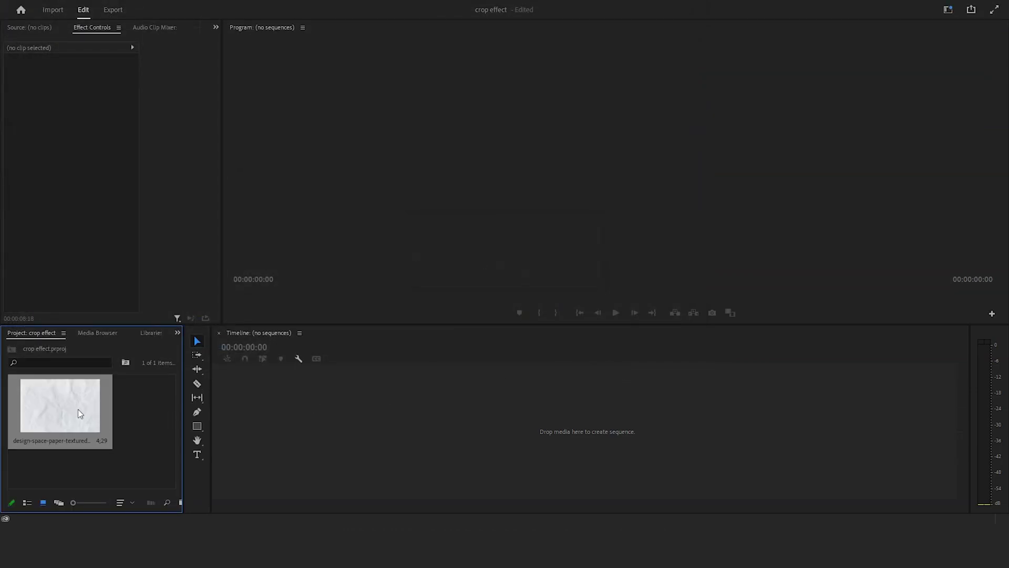
Put the paper texture on V1 in a new sequence, extend it to 00;00;38;04, and enlarge the Program monitor.
left_click_drag(59, 402, 238, 409)
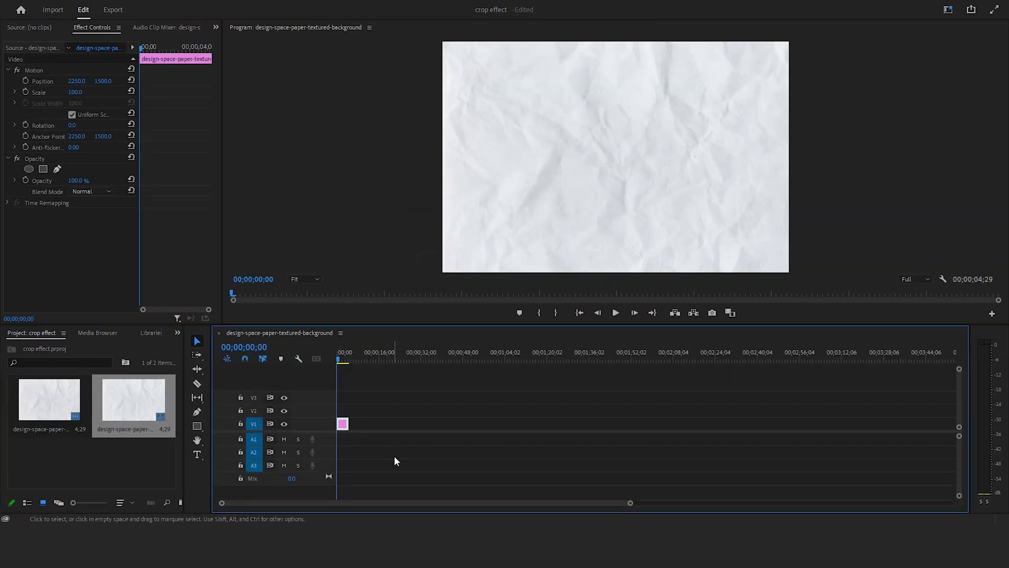
left_click_drag(345, 424, 435, 423)
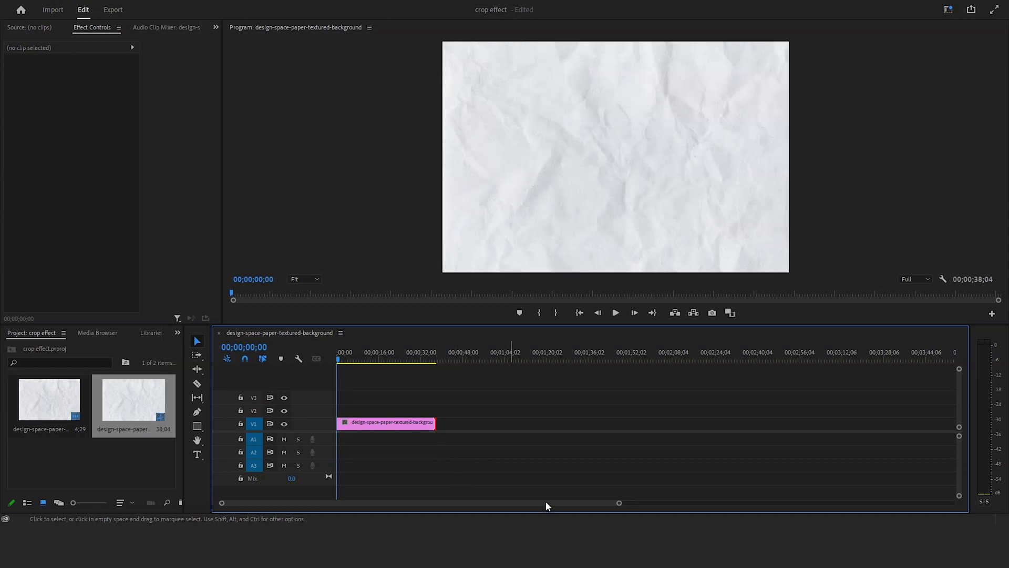
left_click_drag(619, 504, 543, 507)
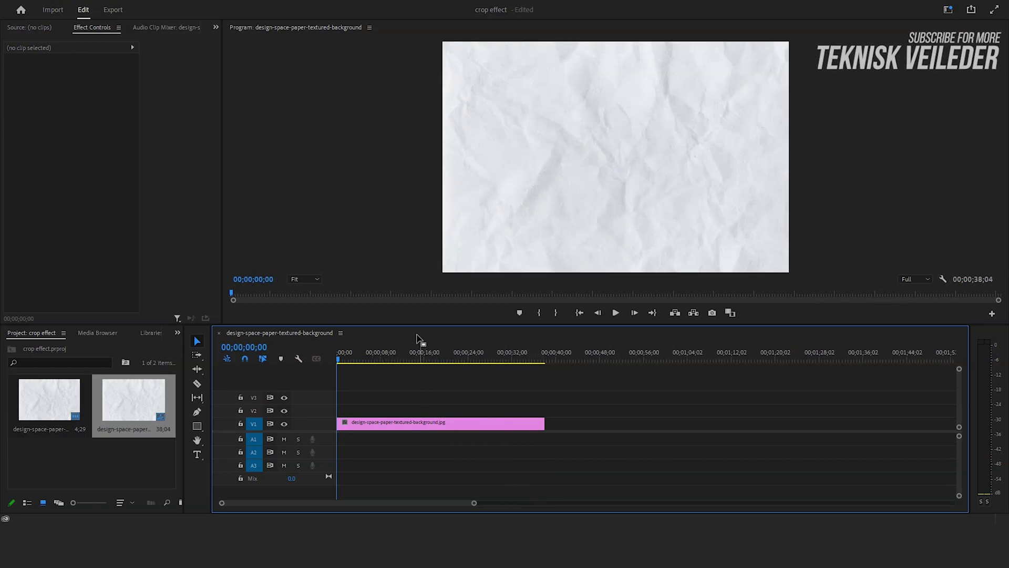
left_click_drag(412, 325, 411, 340)
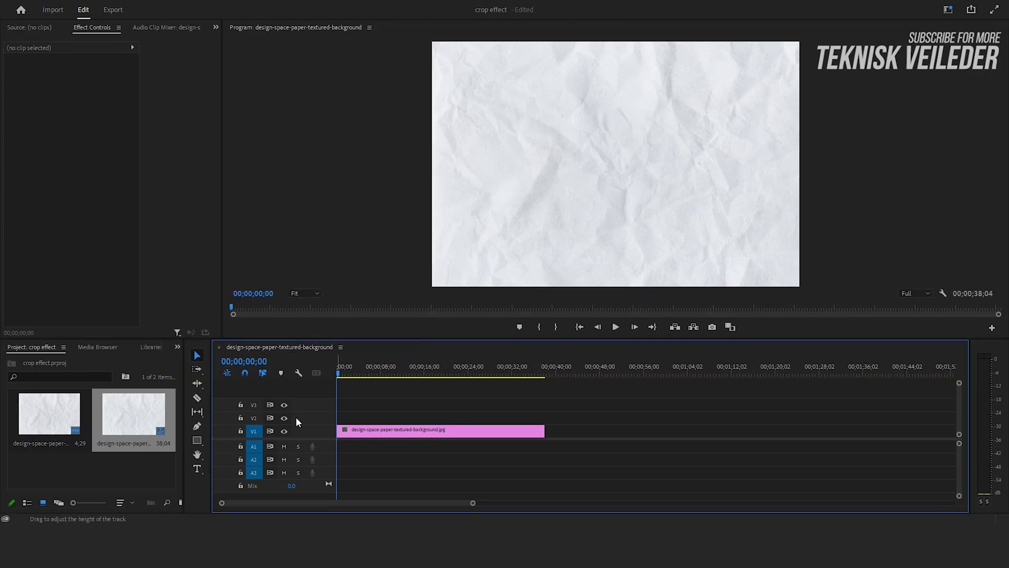
Import the facecam video and place it on V2 above the paper background.
right_click(64, 456)
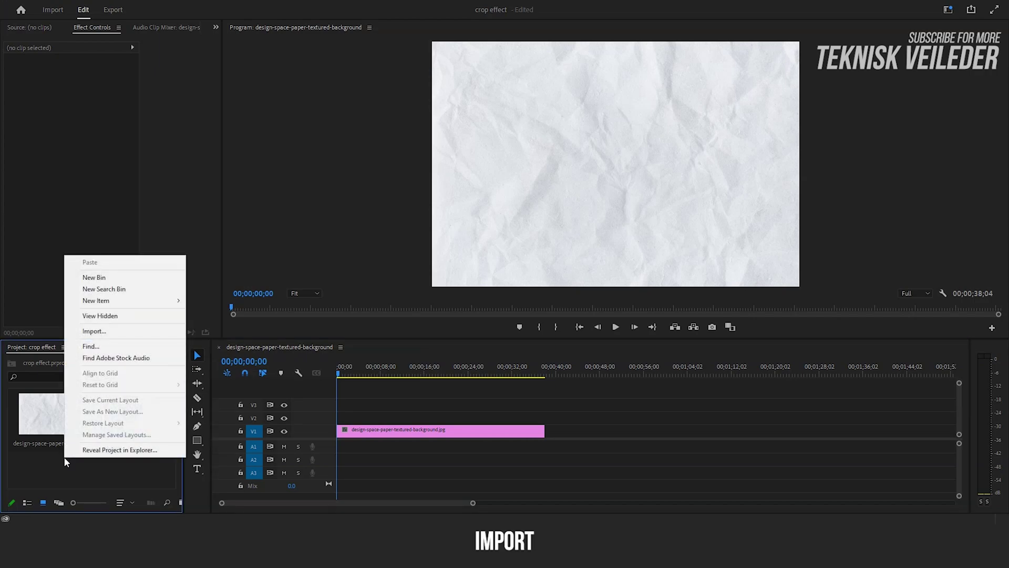
left_click(157, 332)
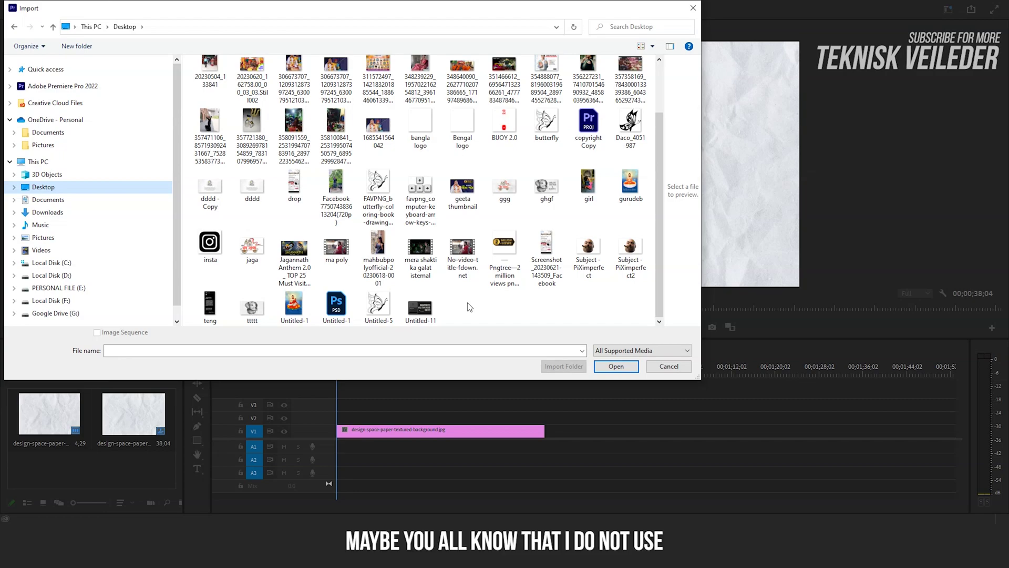
left_click(391, 265)
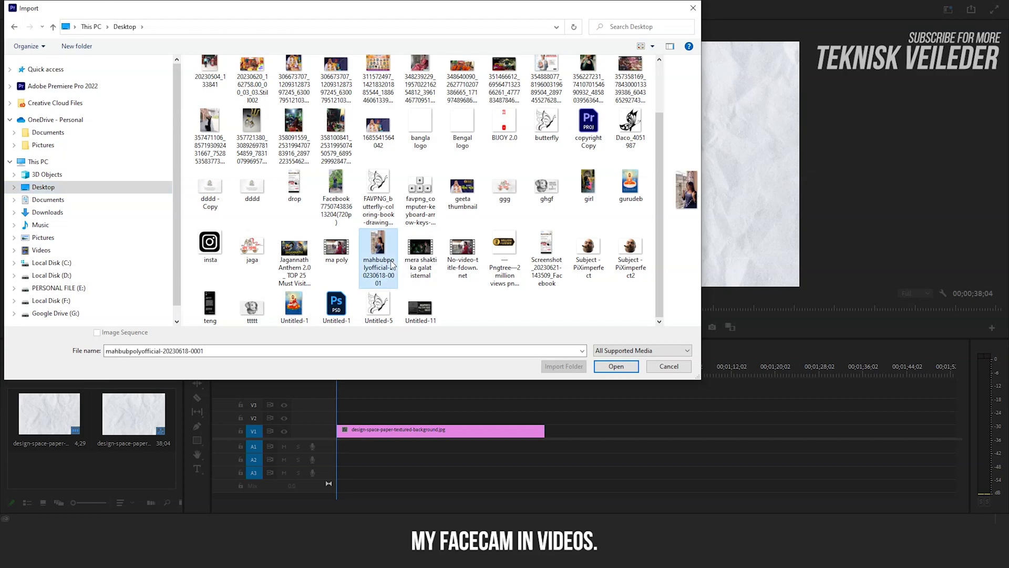
left_click(602, 368)
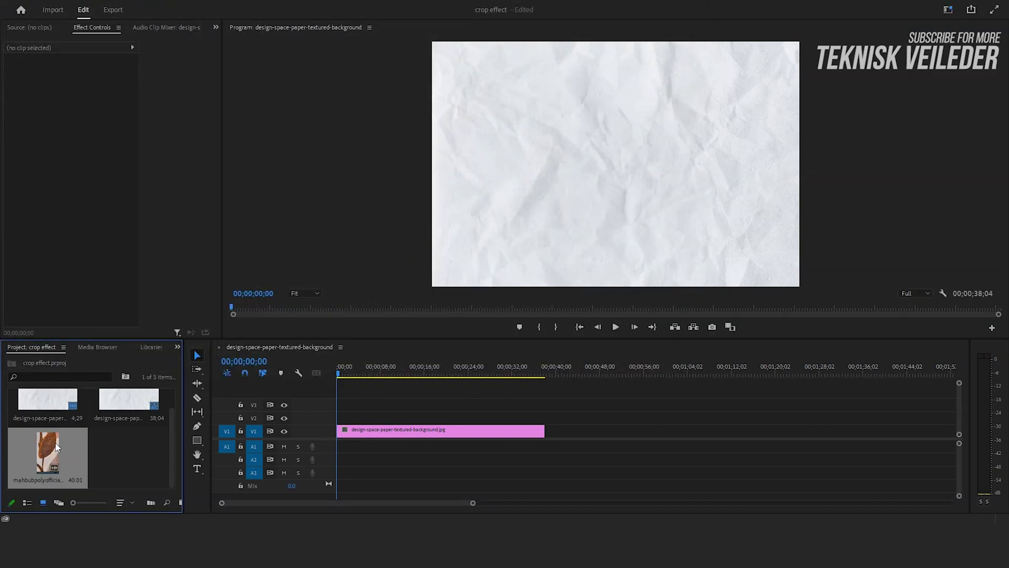
left_click_drag(55, 442, 332, 412)
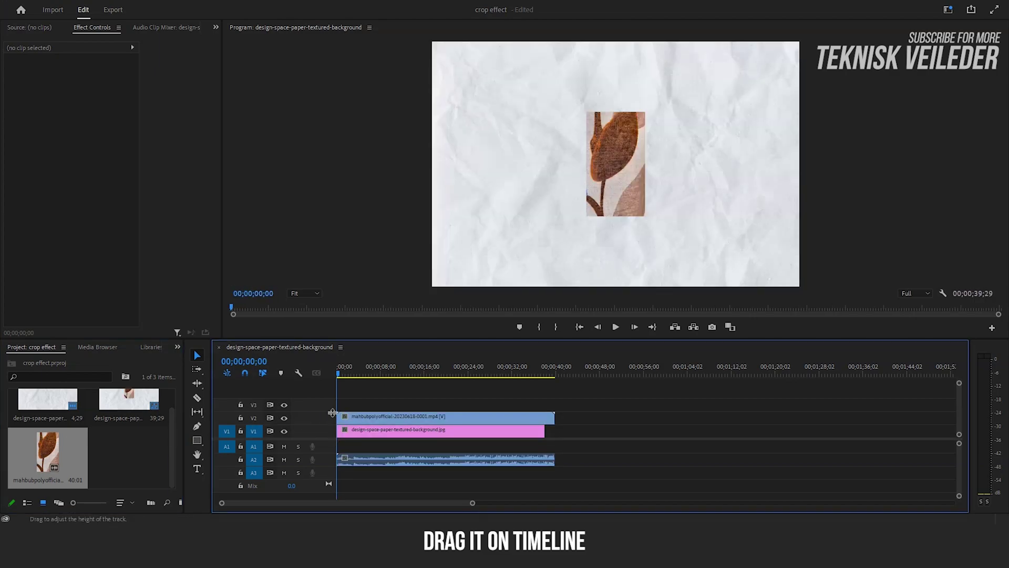
Preview a few seconds in and trim the first four seconds off the V2 video.
left_click(348, 373)
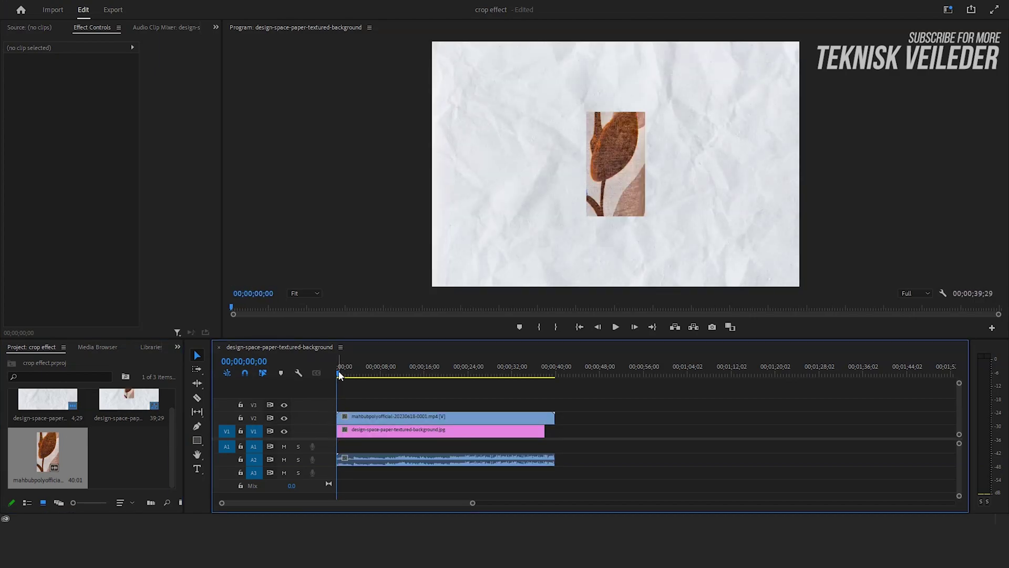
left_click_drag(349, 374, 360, 373)
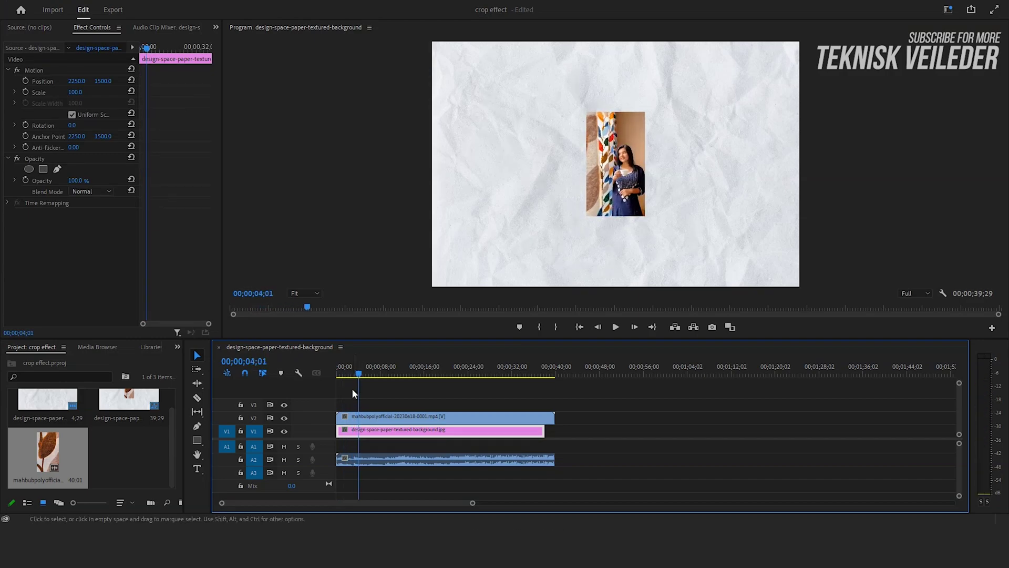
left_click_drag(341, 418, 357, 440)
Scale the V2 video to 262 and raise it to Position Y 1394.
left_click(390, 477)
left_click(371, 477)
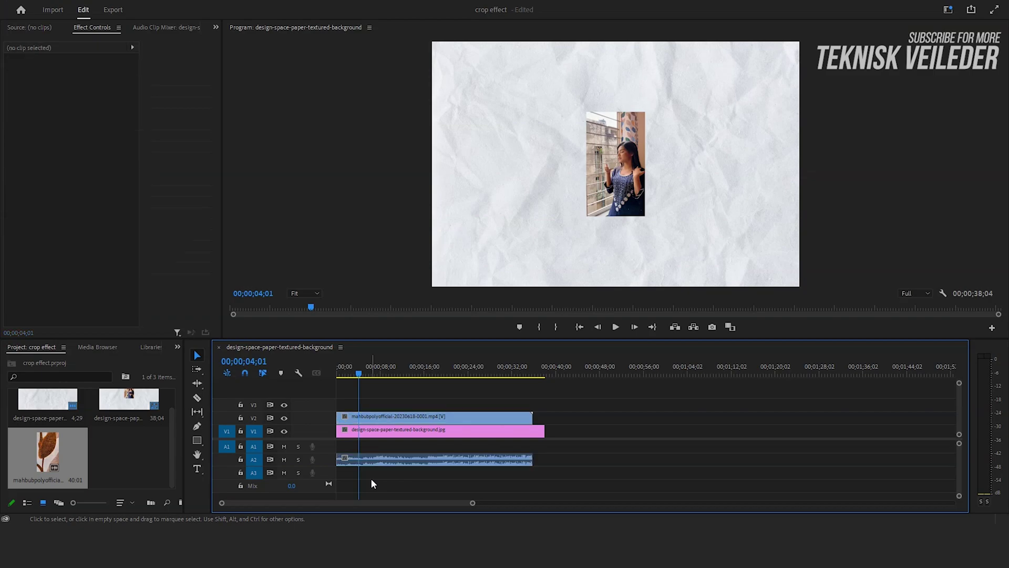
left_click(369, 417)
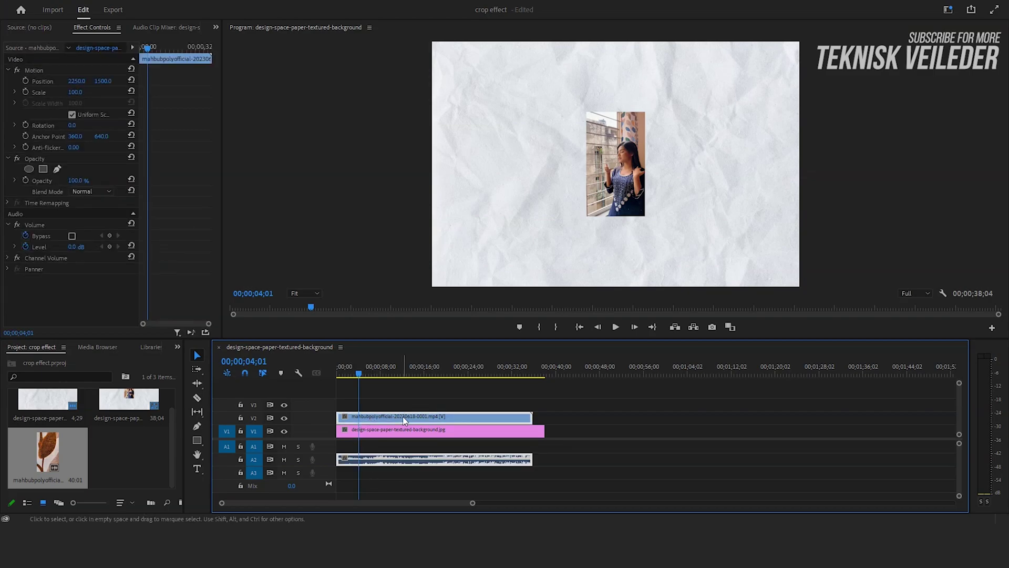
left_click_drag(76, 92, 162, 92)
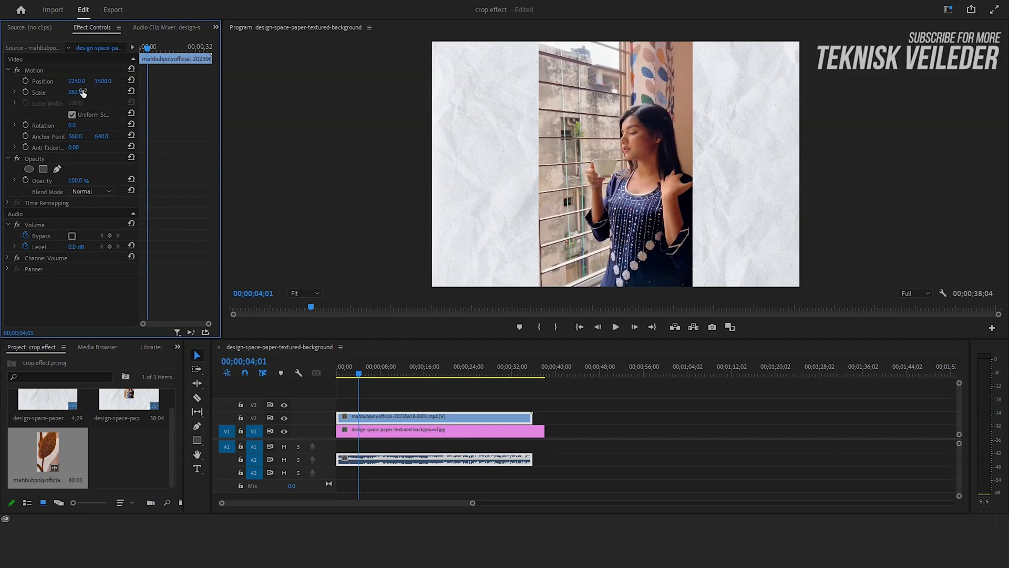
left_click_drag(101, 84, 106, 82)
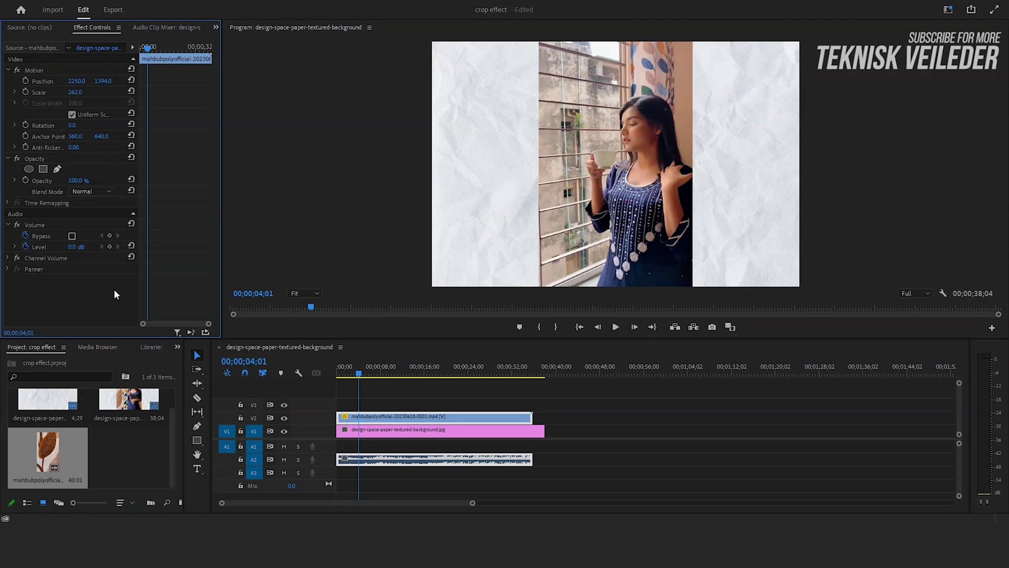
Import ink splash.png and place it on V3 over the video, matching the video's length.
right_click(122, 451)
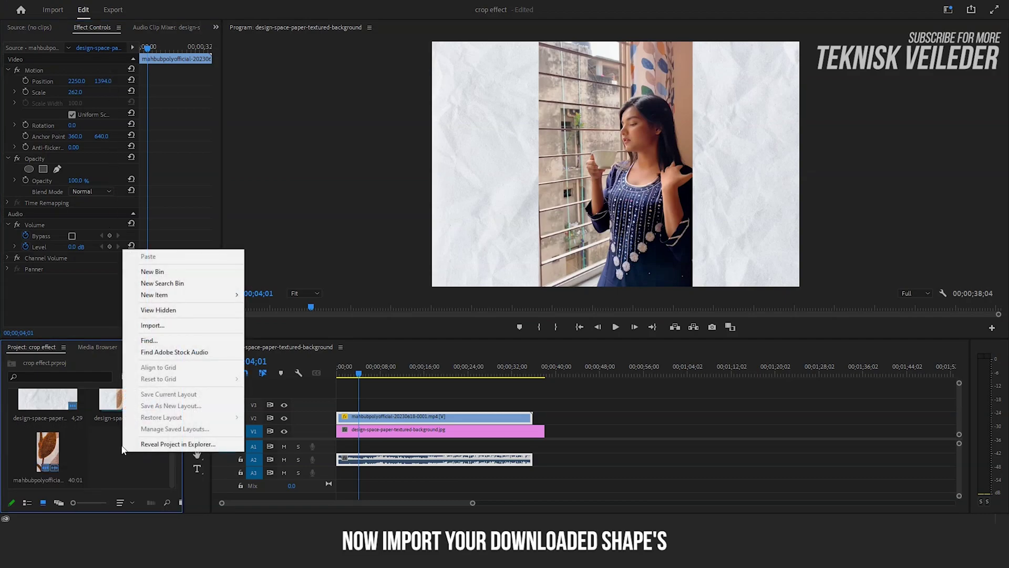
left_click(214, 325)
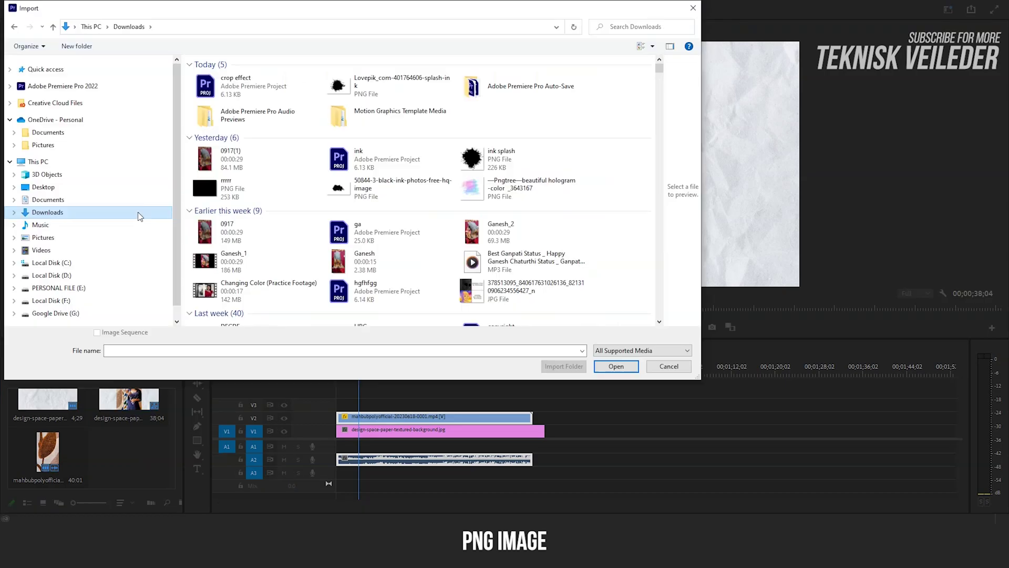
left_click(547, 153)
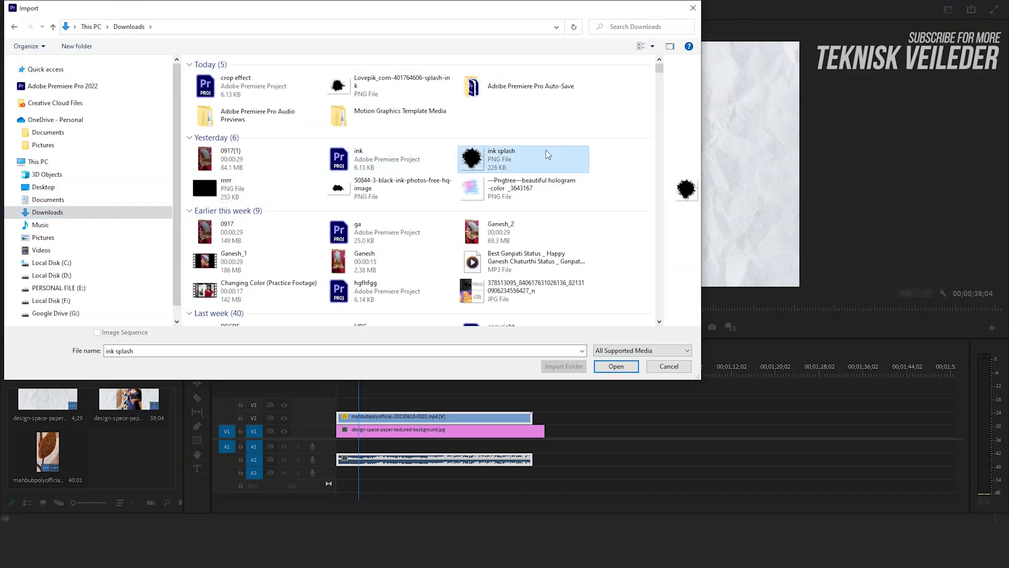
left_click(630, 370)
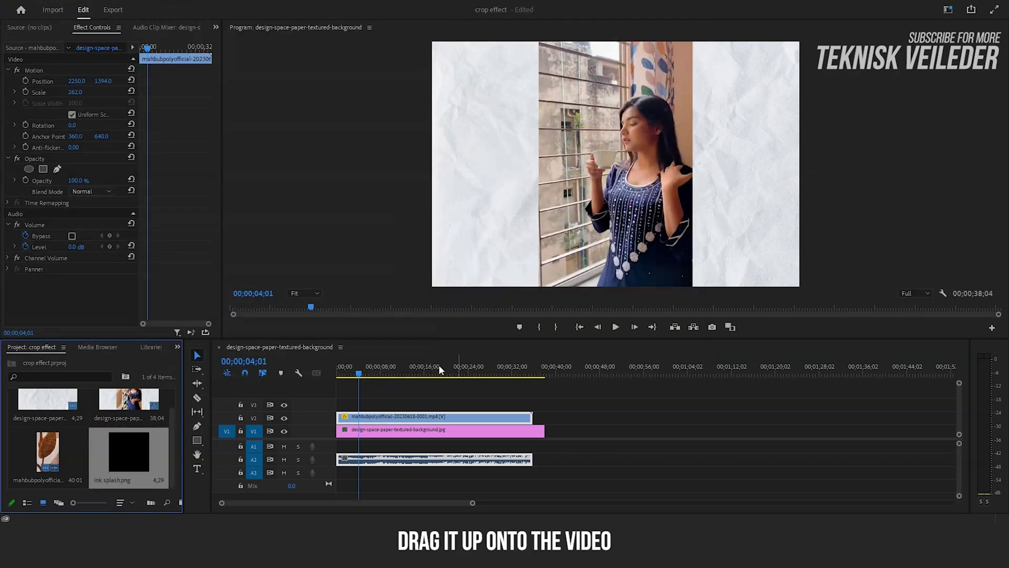
mouse_move(113, 458)
left_mouse_down()
mouse_move(347, 403)
mouse_move(532, 417)
left_mouse_up()
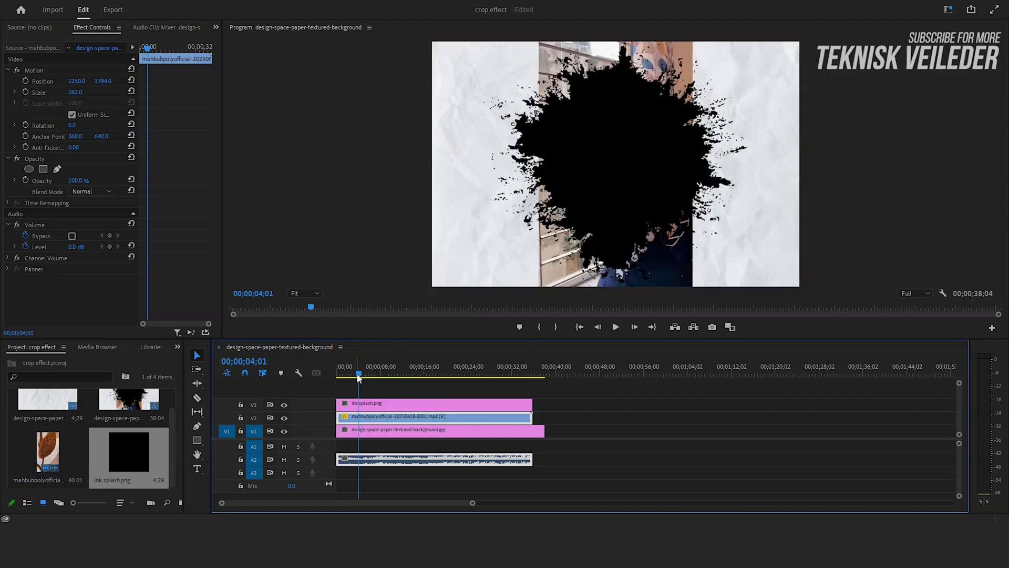
left_click_drag(355, 376, 344, 379)
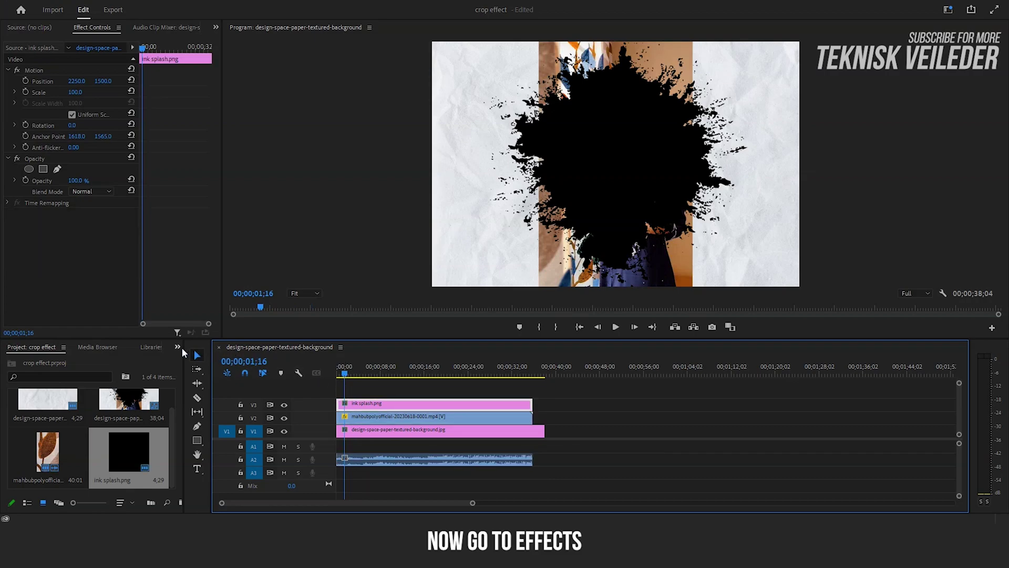
Find Track Matte Key in the Effects panel and apply it to the V2 video clip.
left_click(178, 348)
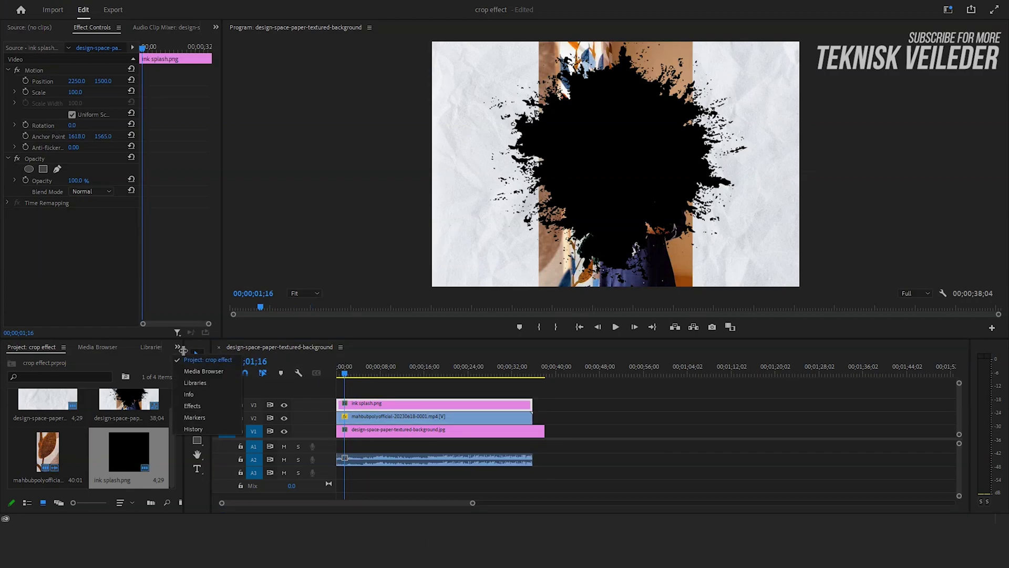
left_click(229, 403)
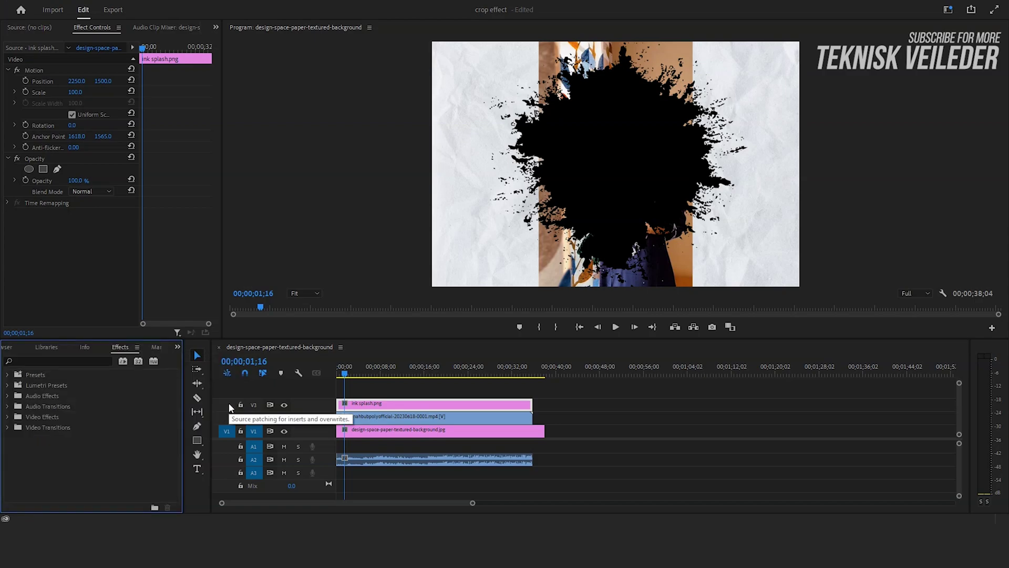
left_click(90, 362)
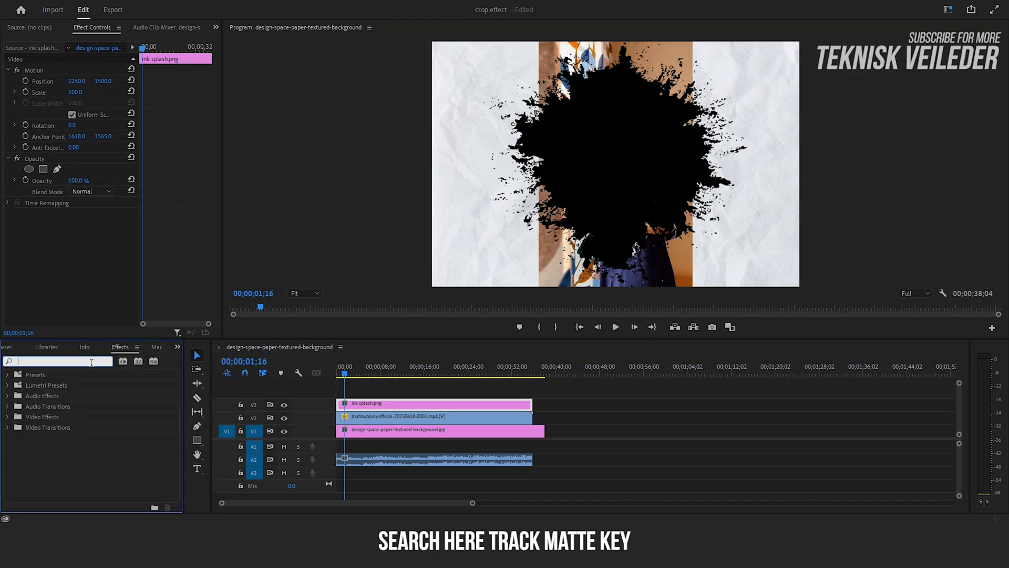
type("tr")
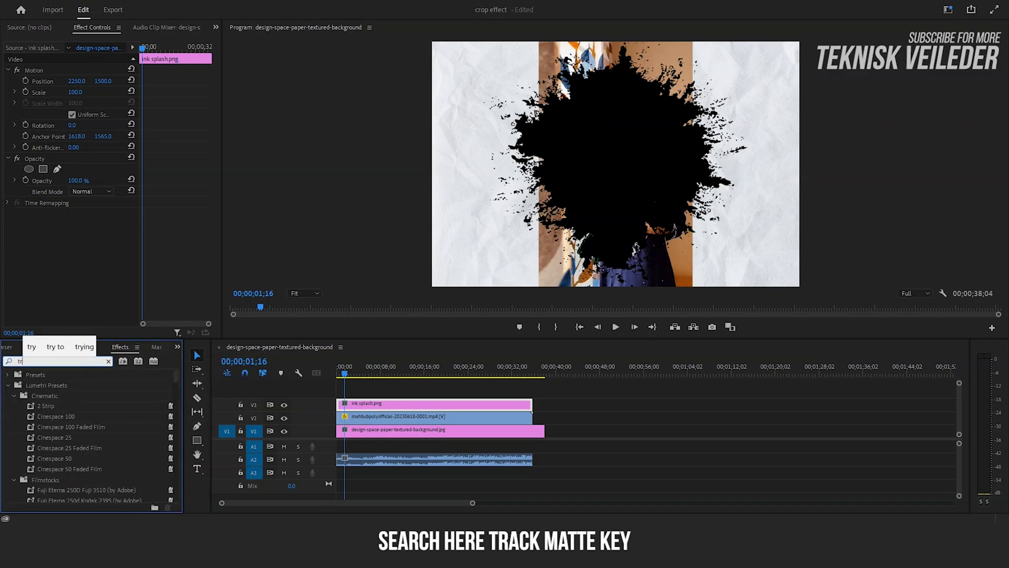
type("ack matte key")
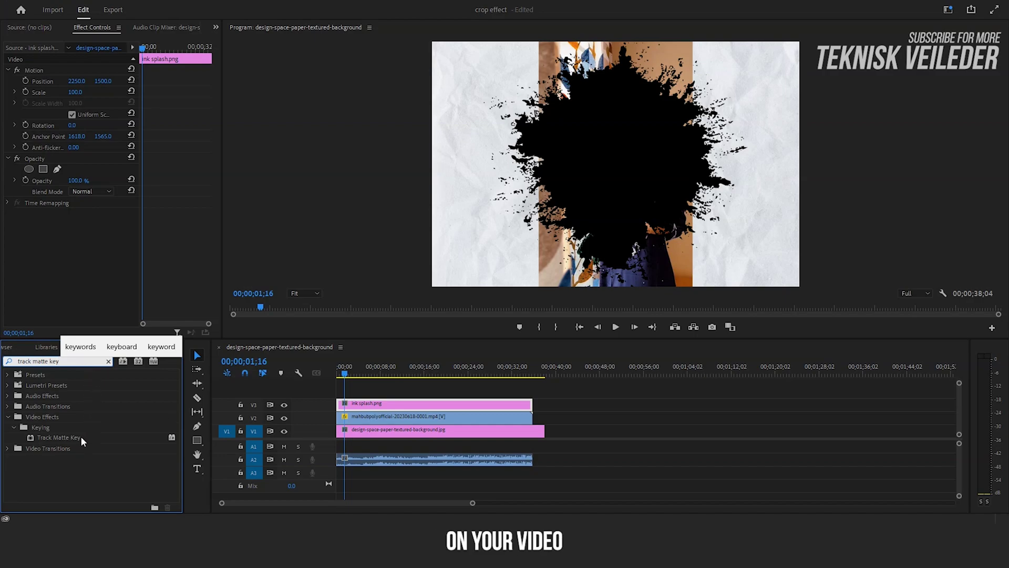
left_click_drag(80, 436, 389, 420)
left_click(389, 420)
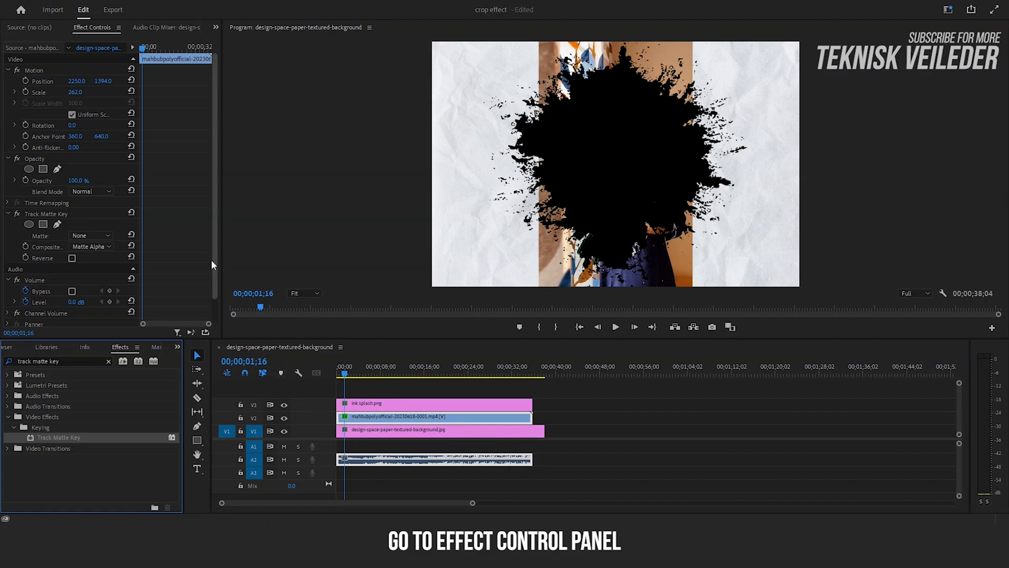
Set the Track Matte Key's Matte source to Video 3.
left_click_drag(215, 252, 213, 291)
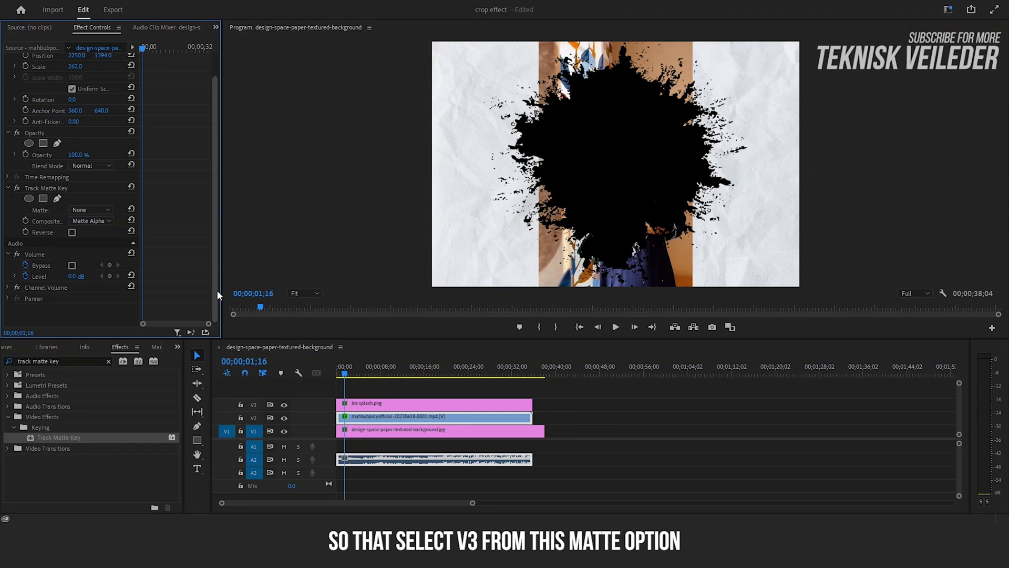
left_click(108, 210)
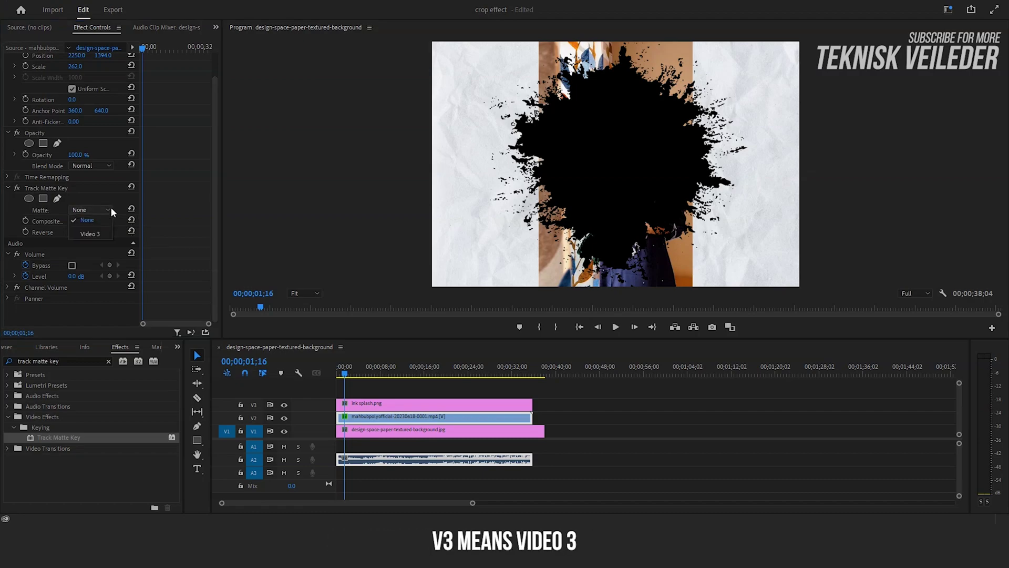
left_click(110, 234)
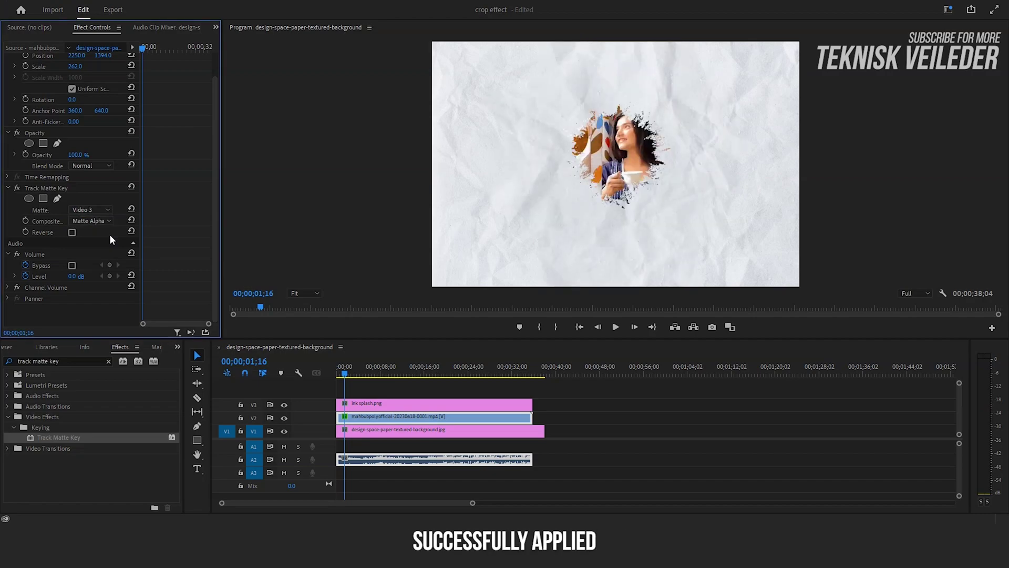
Enlarge the ink splash matte, then set the video to scale 375 at position 2178, 1506.
left_click(411, 405)
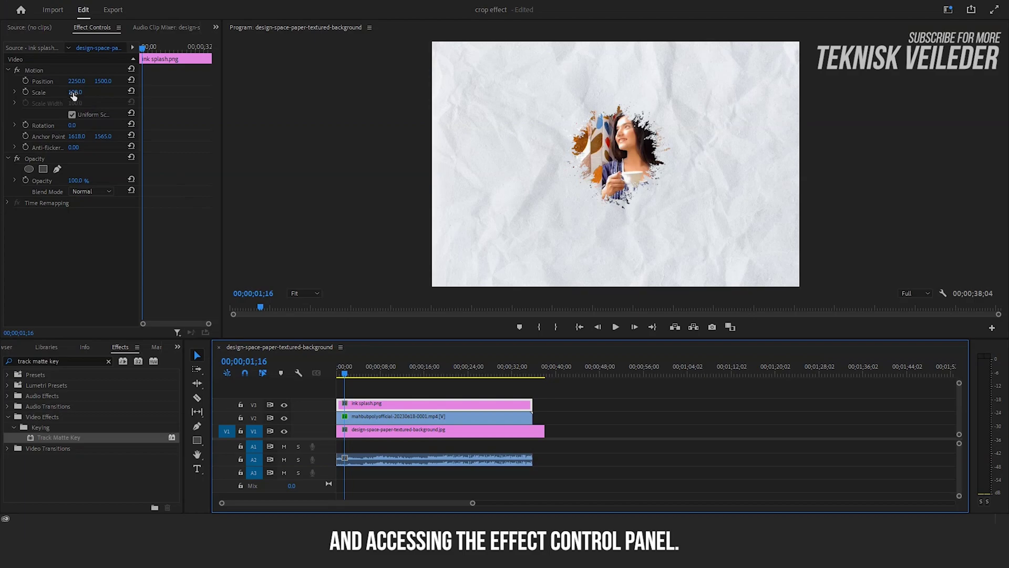
mouse_move(76, 92)
left_mouse_down()
mouse_move(117, 92)
mouse_move(82, 92)
left_mouse_up()
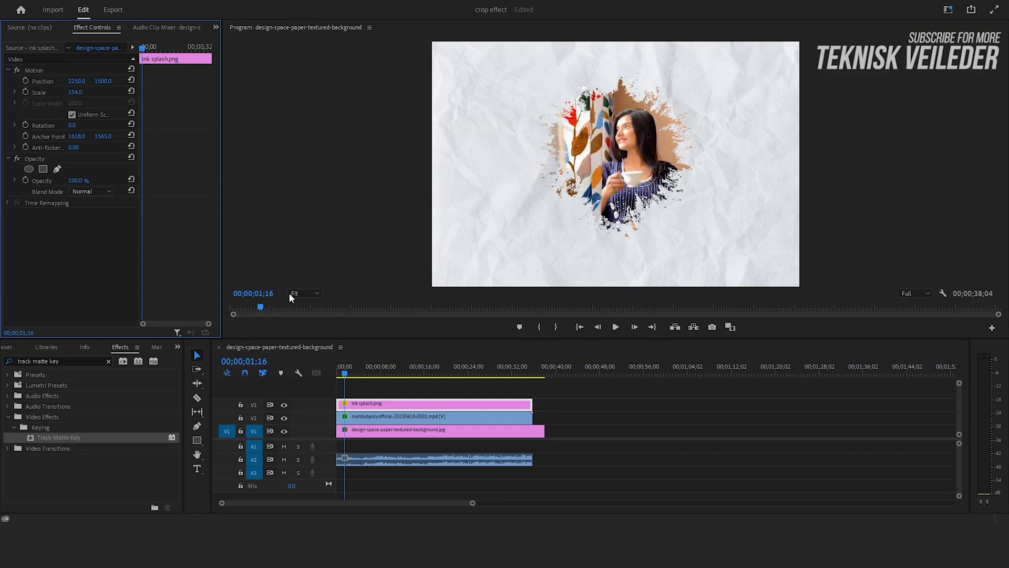
left_click(385, 418)
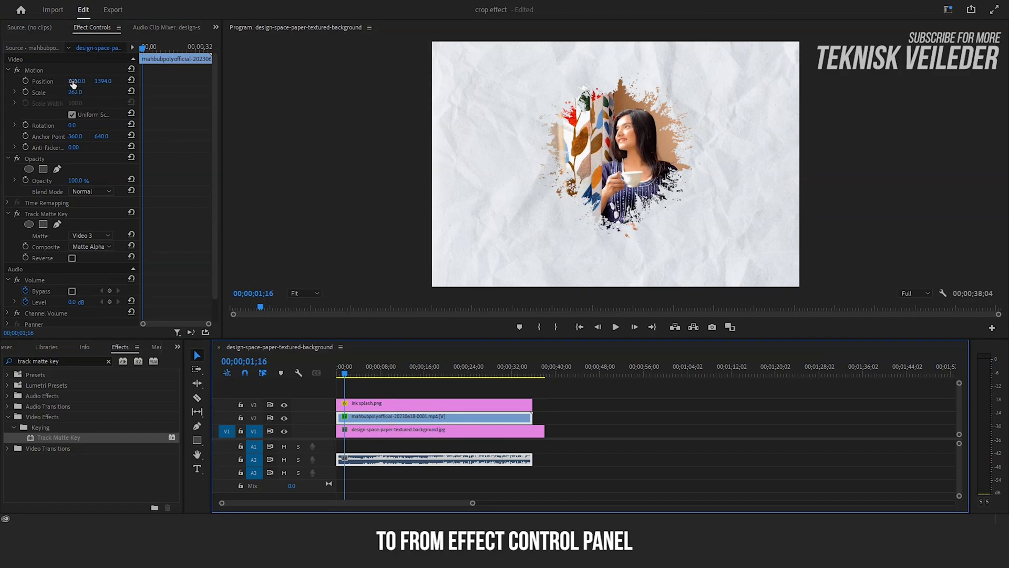
mouse_move(77, 81)
left_mouse_down()
mouse_move(42, 81)
mouse_move(81, 91)
mouse_move(120, 81)
mouse_move(82, 93)
left_mouse_up()
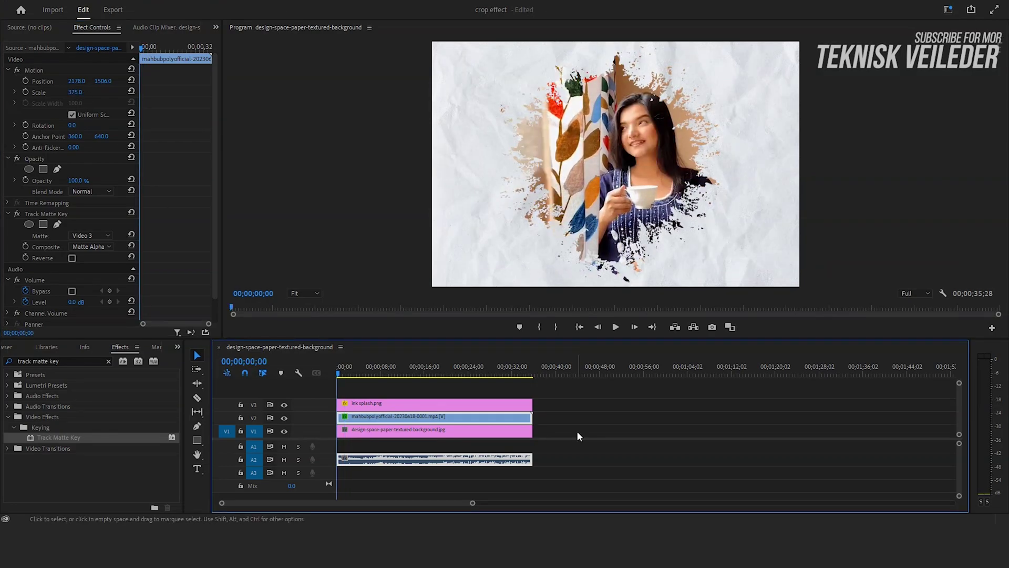
left_click(616, 328)
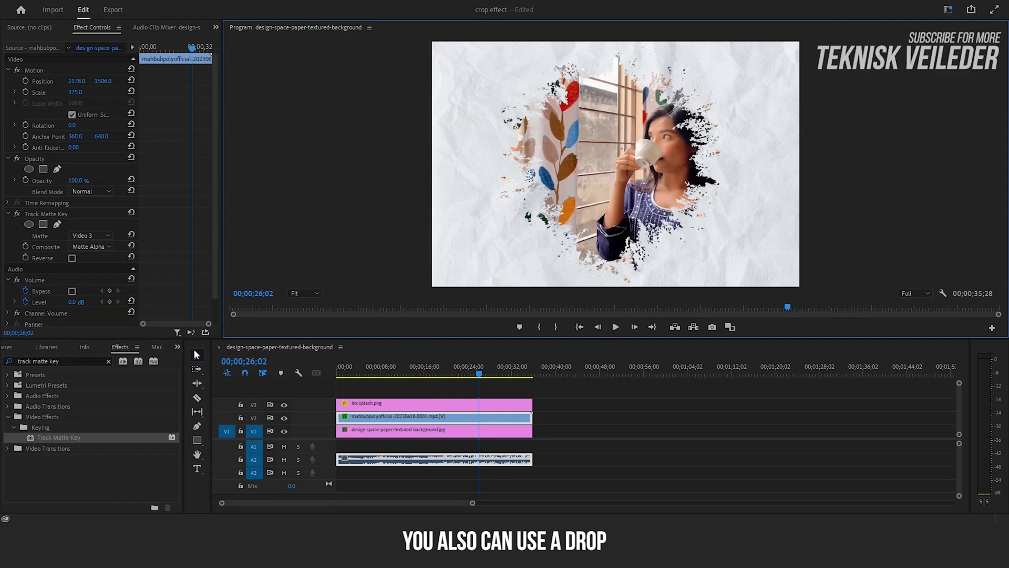
Search for Drop Shadow and apply it to the masked V2 video clip.
left_click(109, 361)
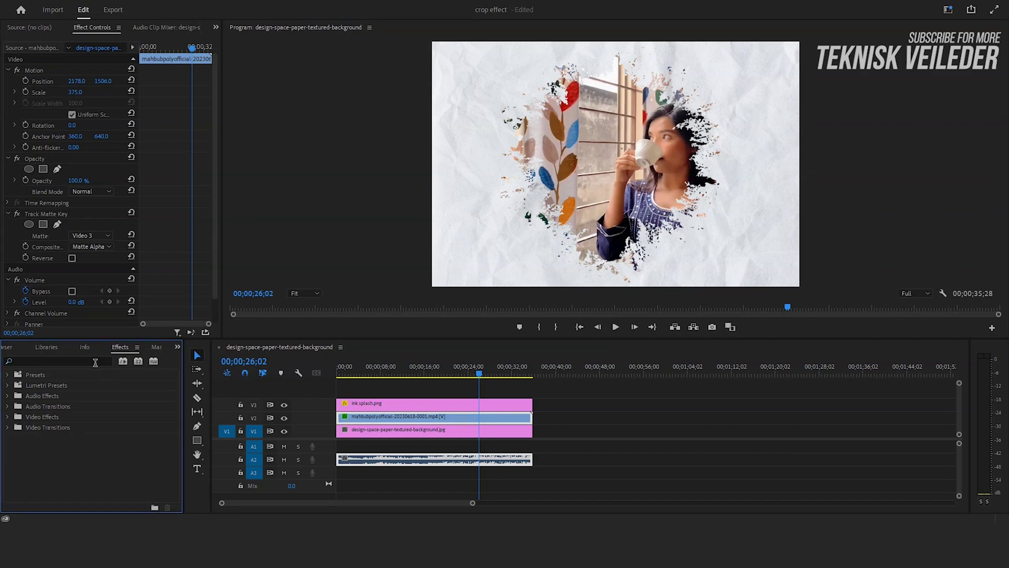
left_click(97, 363)
type("d")
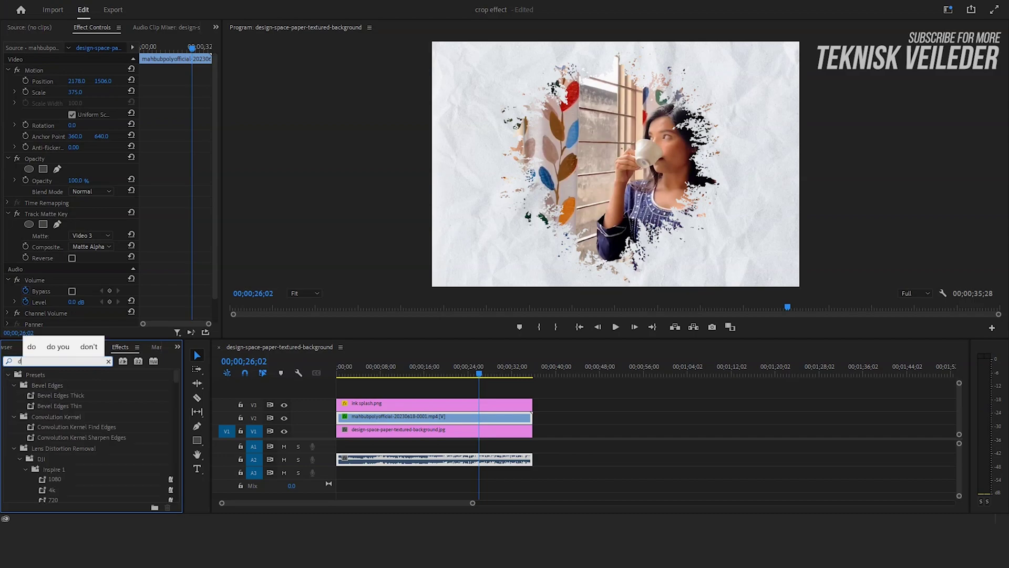
type("rop shadow")
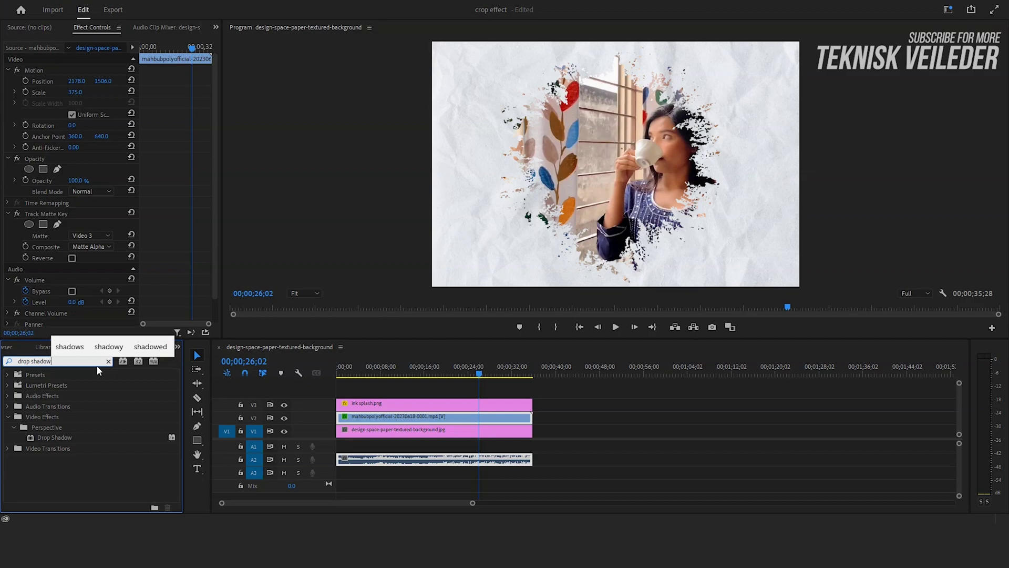
left_click(57, 437)
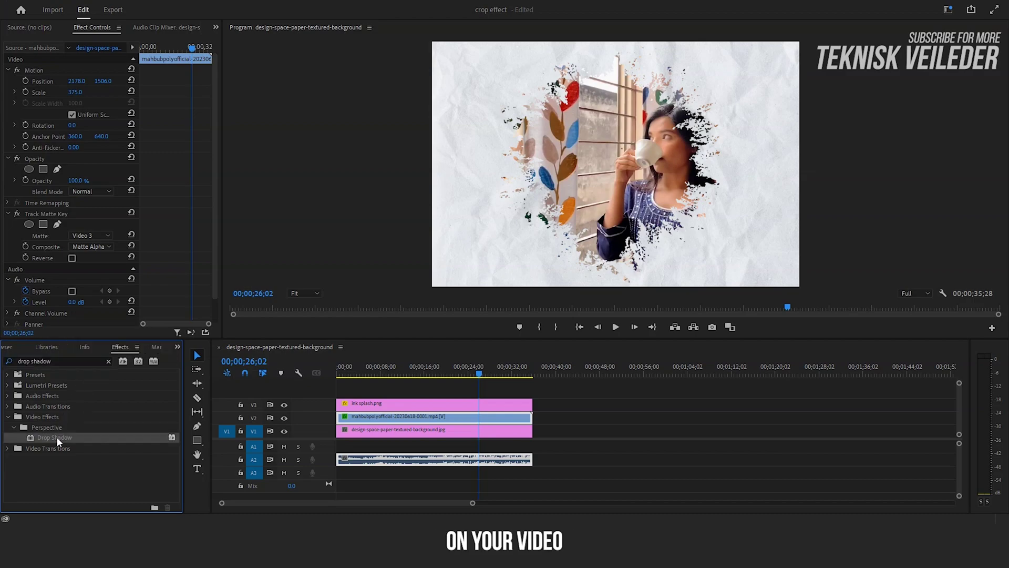
left_click_drag(57, 437, 442, 417)
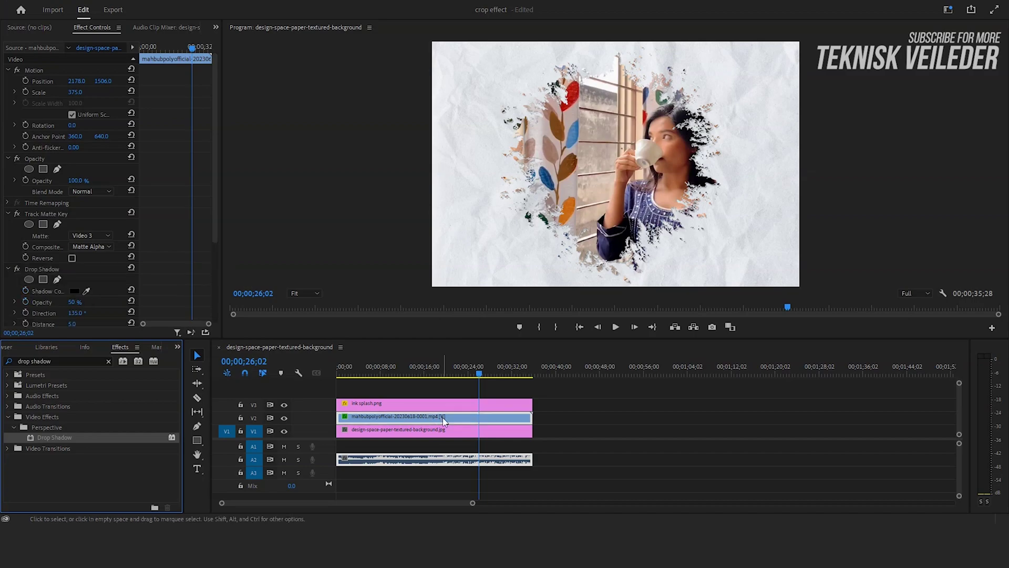
Set the Drop Shadow's Distance to 43 and Softness to 35.
left_click_drag(216, 219, 209, 263)
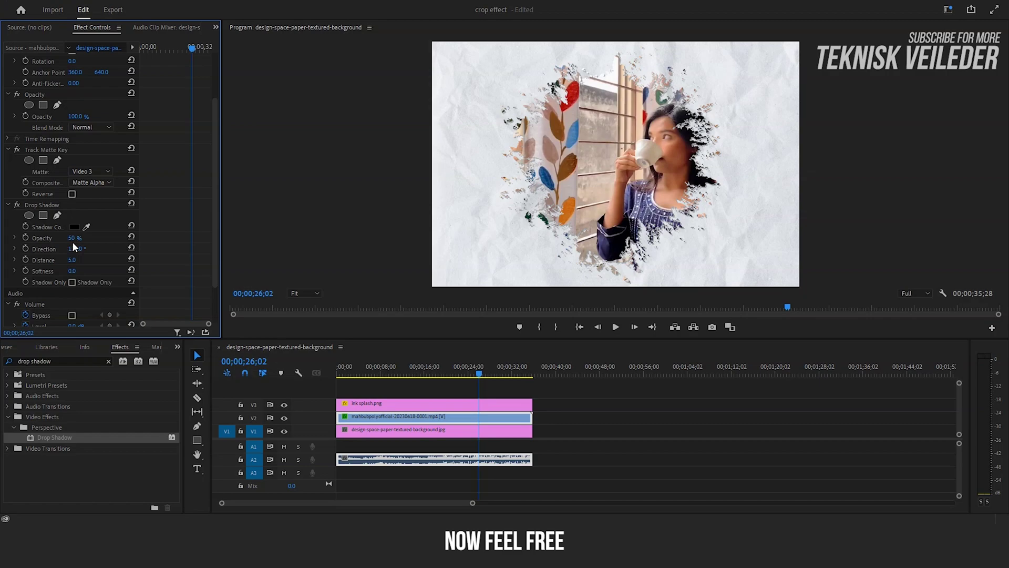
left_click_drag(72, 259, 92, 260)
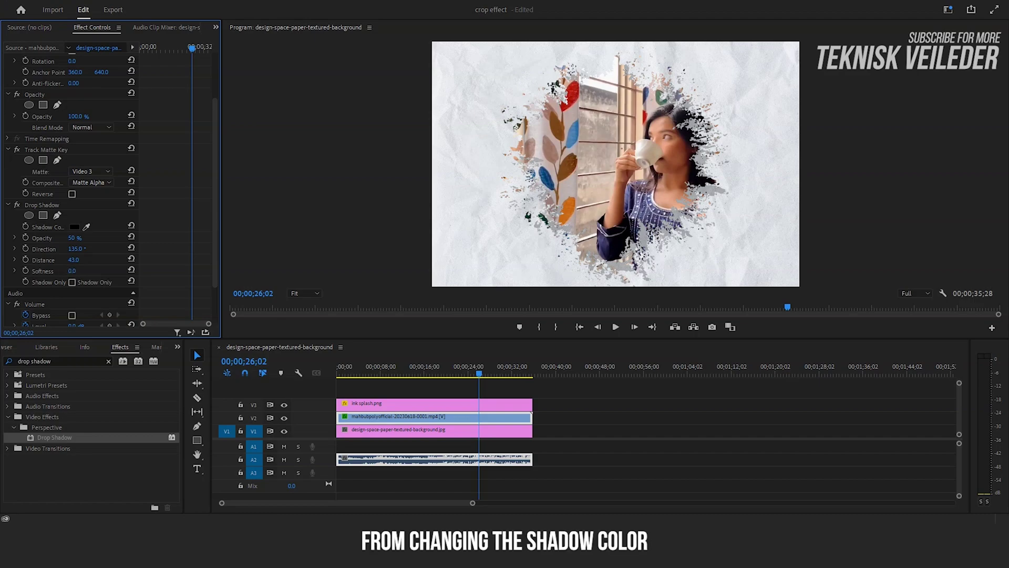
mouse_move(73, 271)
left_mouse_down()
mouse_move(53, 270)
mouse_move(67, 271)
left_mouse_up()
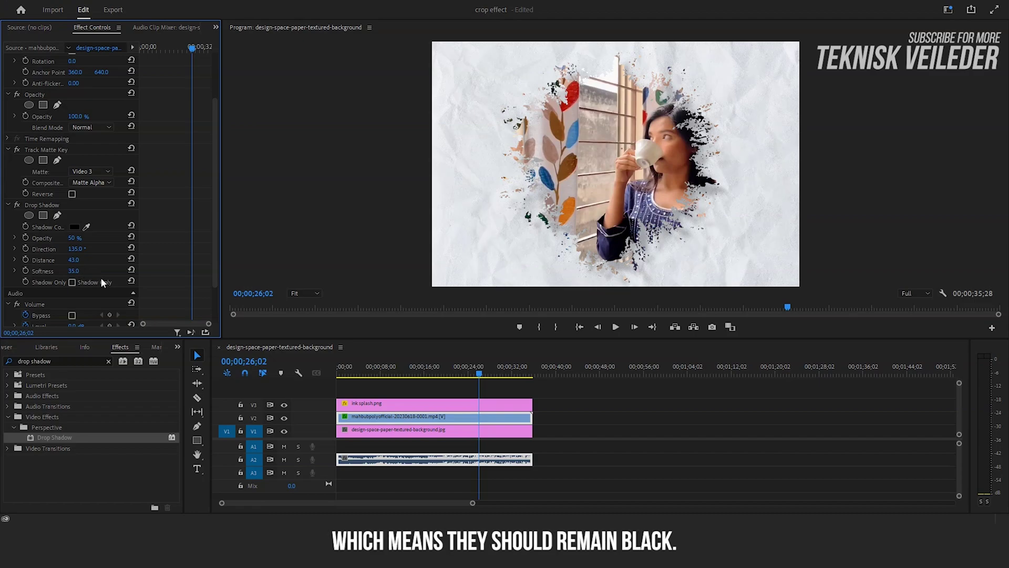
Zoom the Program Monitor to 150% and pan to the ink-splash edge.
left_click(308, 294)
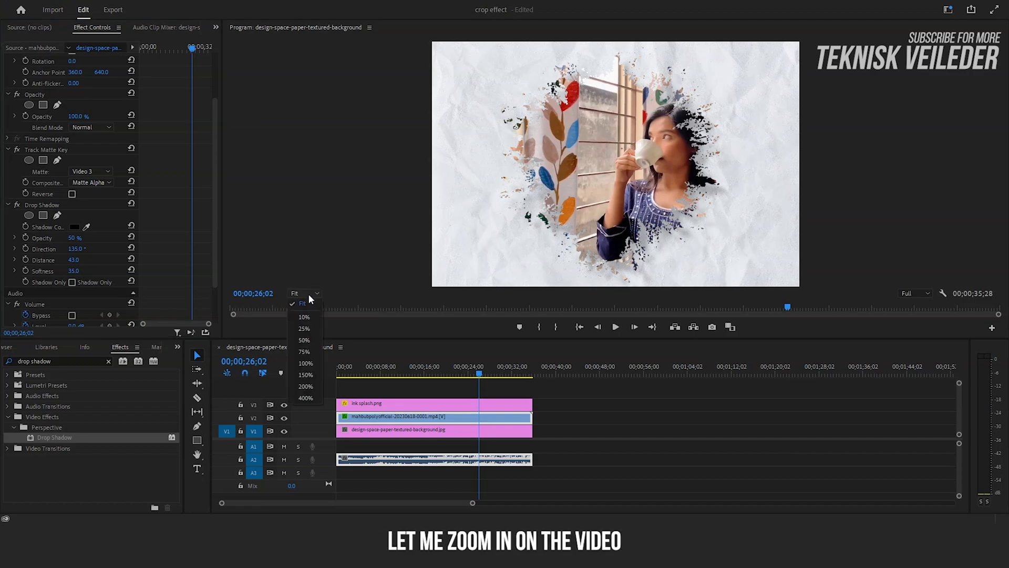
left_click(306, 374)
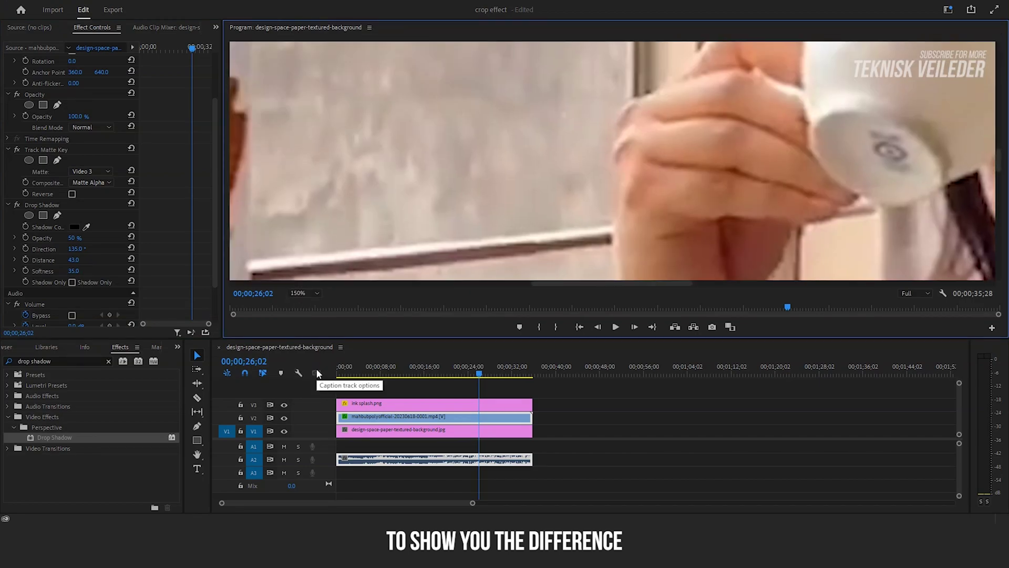
left_click_drag(676, 286, 850, 283)
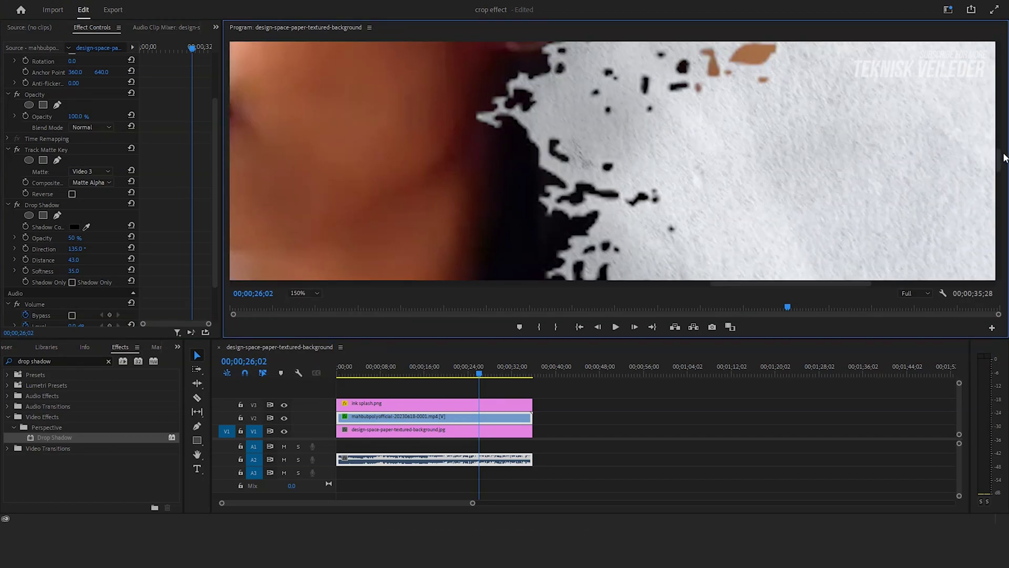
left_click_drag(1004, 158, 1006, 192)
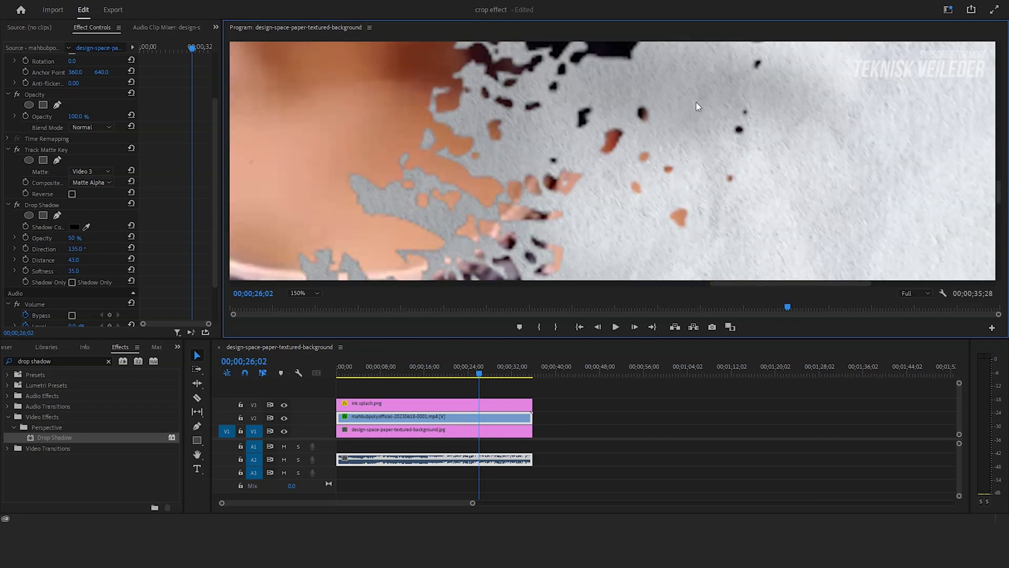
Compare Drop Shadow on and off, leave it disabled, and return the preview to Fit.
left_click(17, 205)
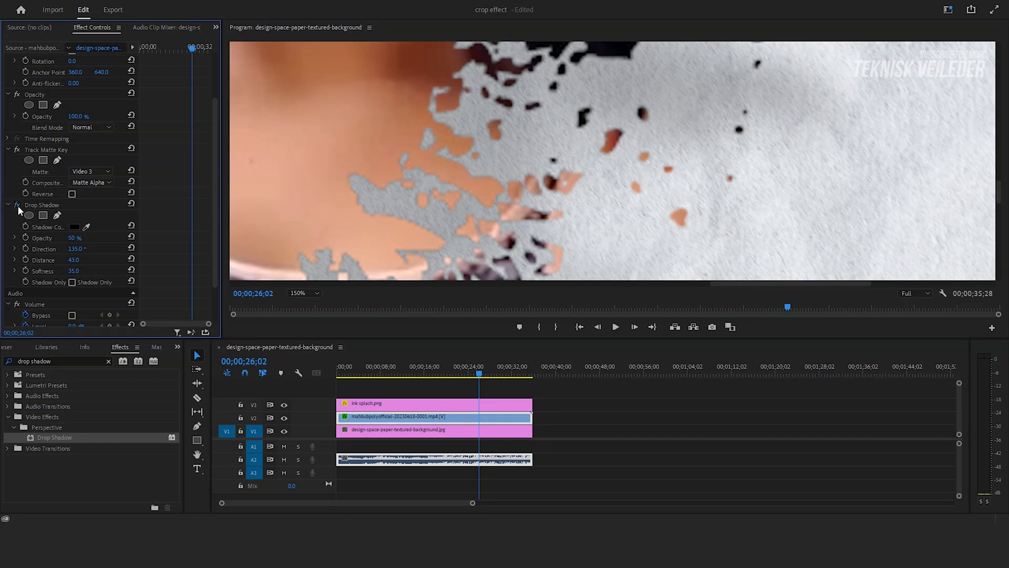
left_click(17, 205)
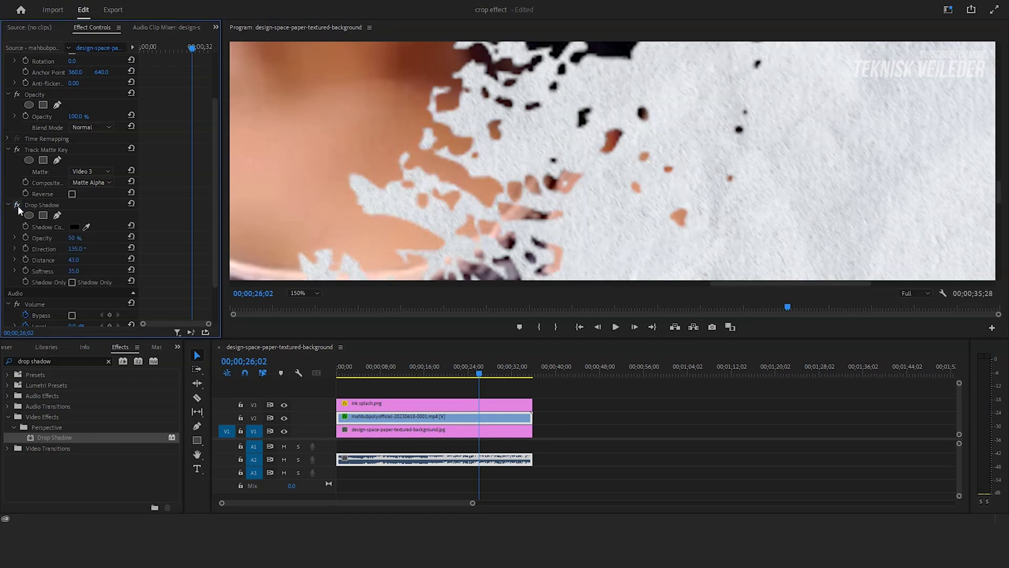
left_click(17, 206)
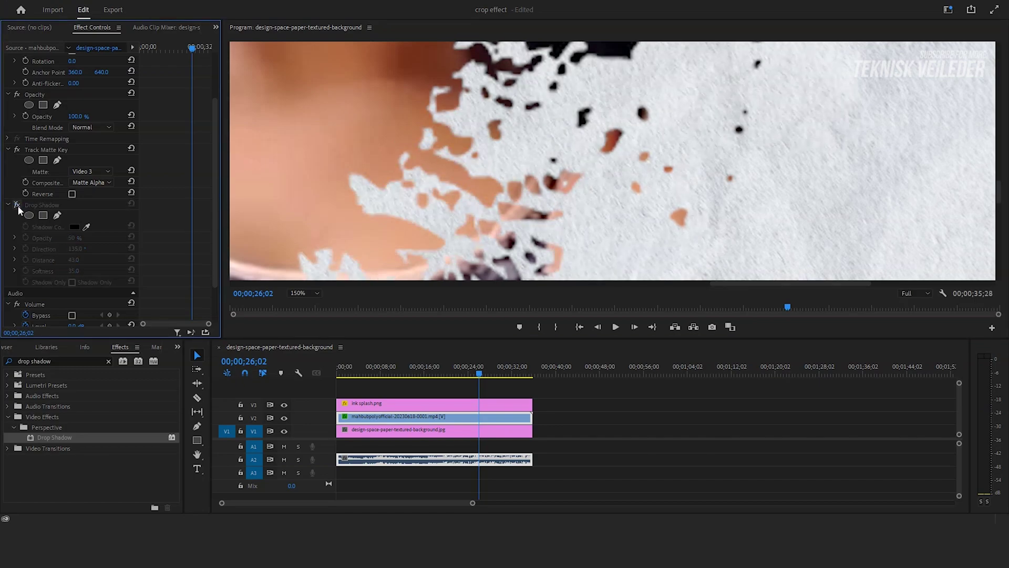
left_click(18, 206)
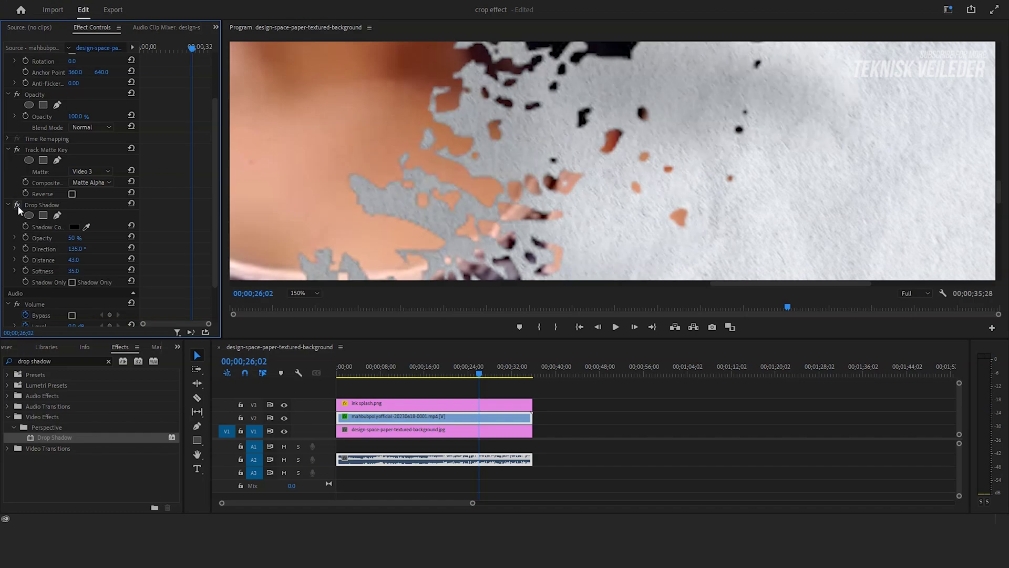
left_click(18, 206)
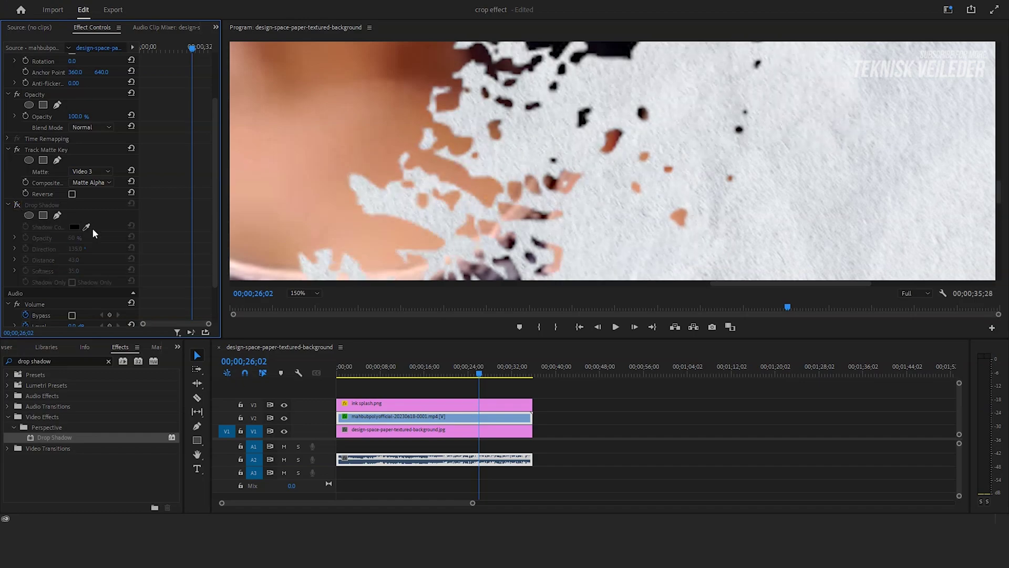
left_click(316, 291)
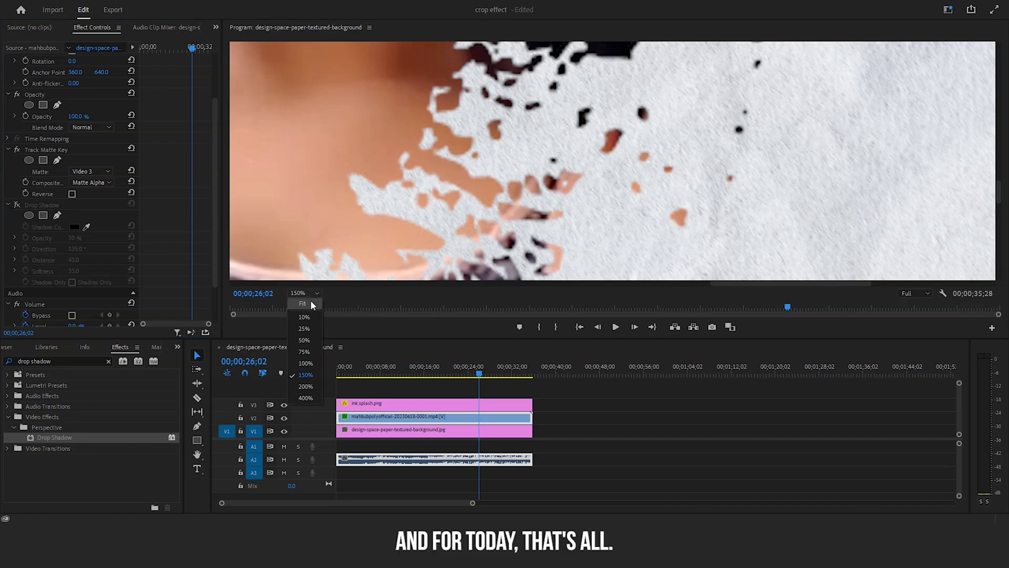
left_click(310, 300)
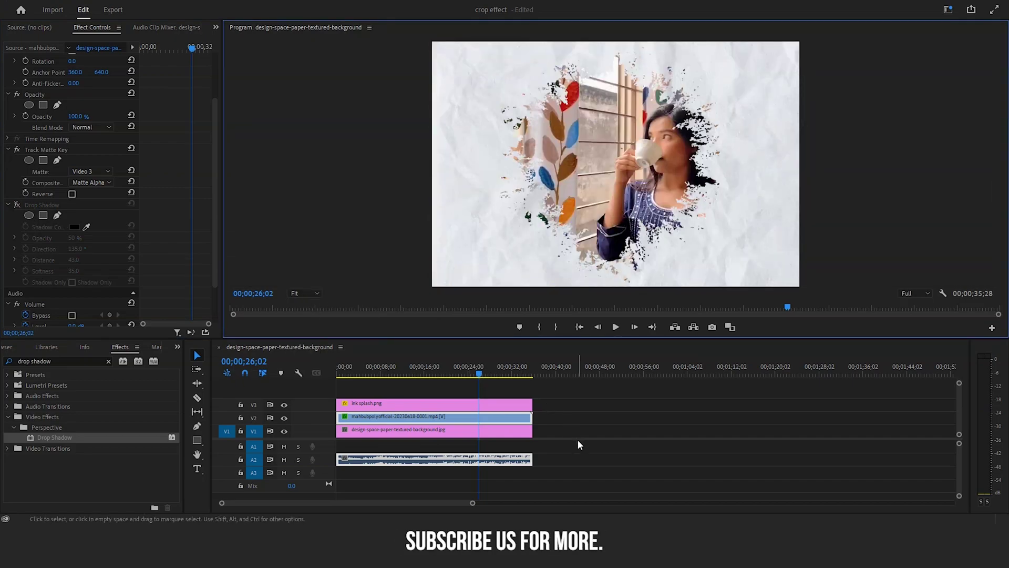